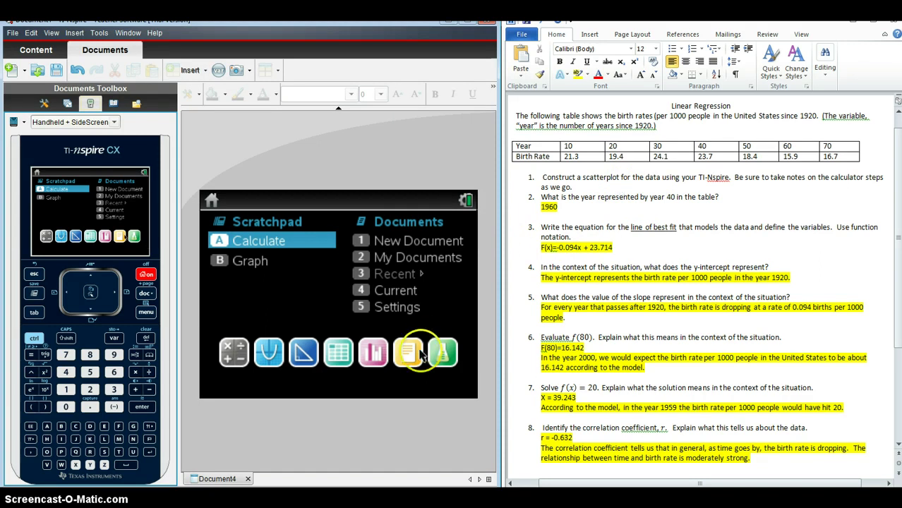
Step: In Document Settings, set Display Digits to Fix 4 and save it as the default
{"action": "left_click", "coordinate": [145, 275]}
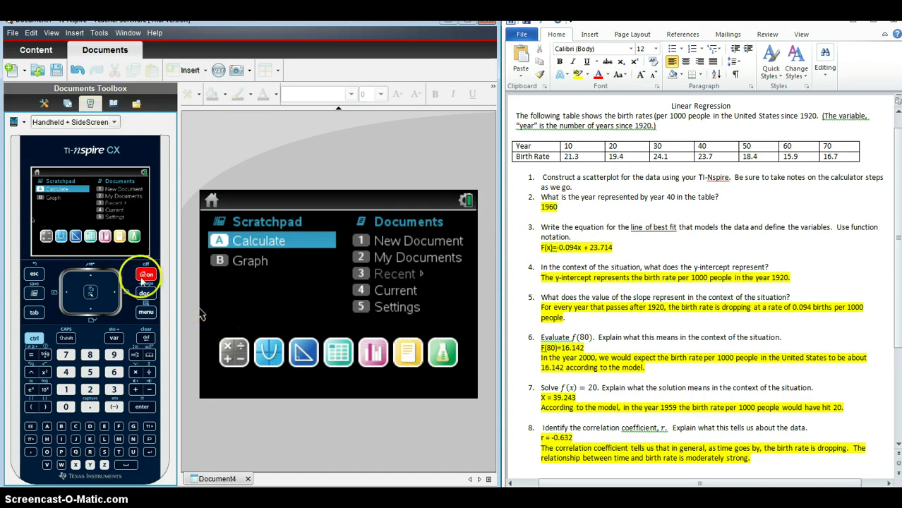
{"action": "left_click", "coordinate": [191, 262]}
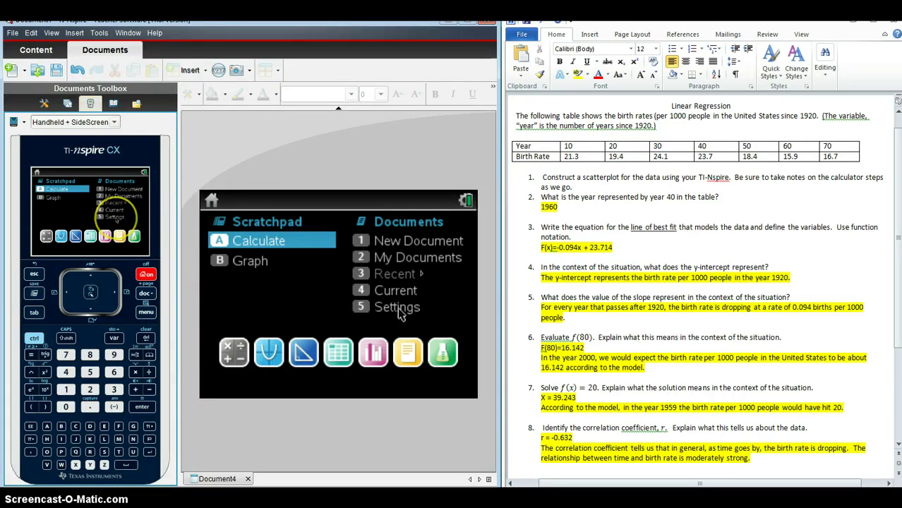
{"action": "left_click", "coordinate": [115, 218]}
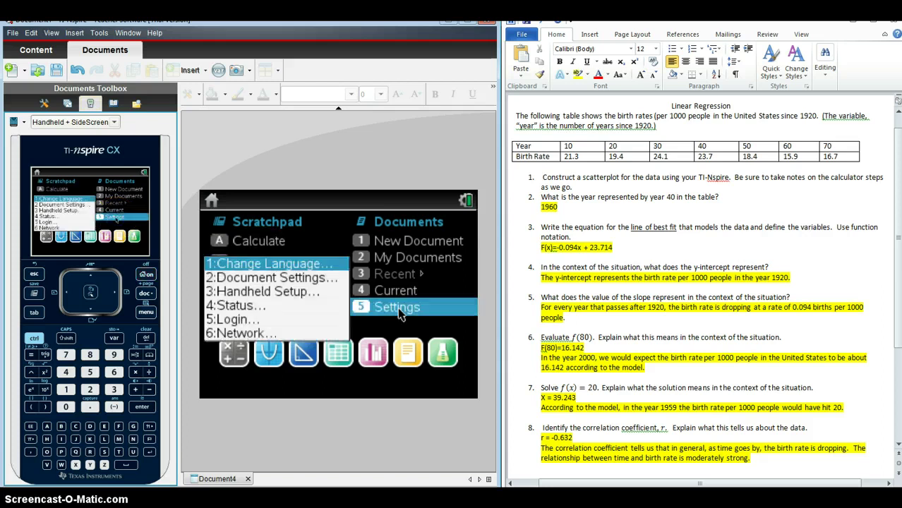
{"action": "left_click", "coordinate": [48, 206]}
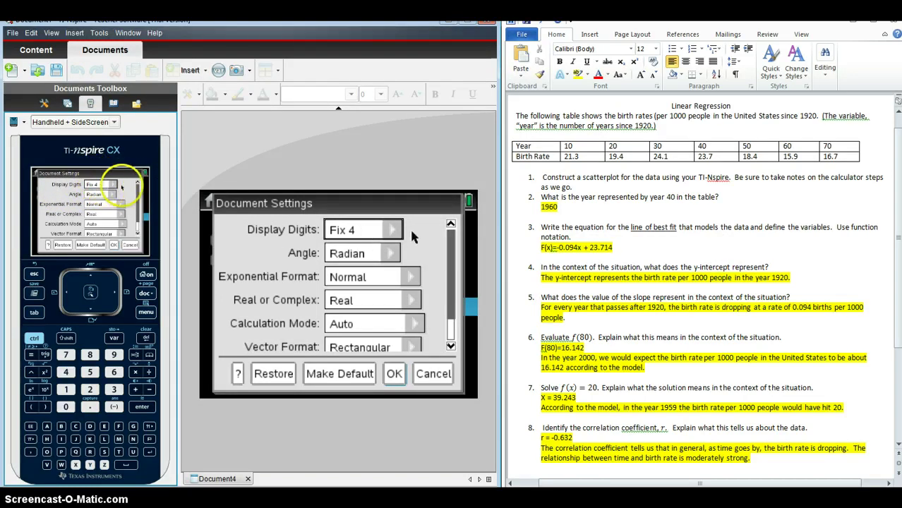
{"action": "left_click", "coordinate": [112, 185]}
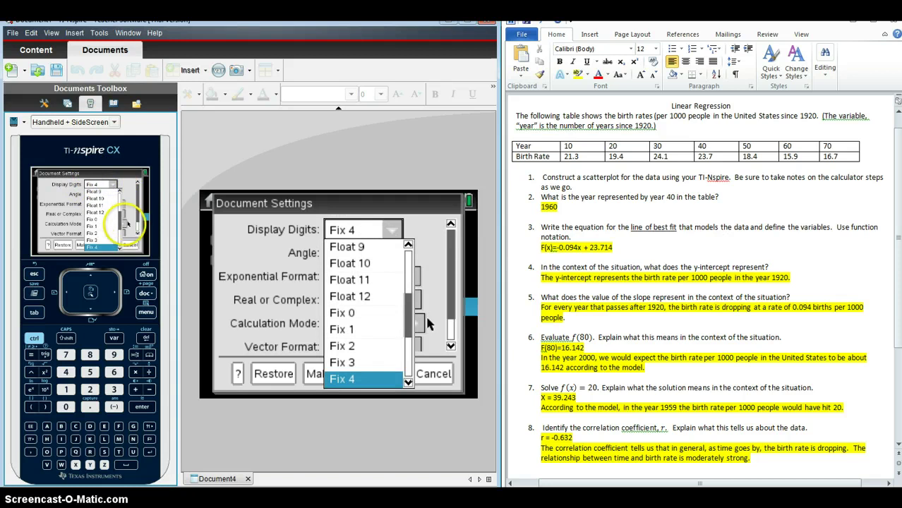
{"action": "scroll", "coordinate": [121, 220], "scroll_direction": "up", "scroll_amount": 1}
{"action": "scroll", "coordinate": [121, 220], "scroll_direction": "up", "scroll_amount": 2}
{"action": "scroll", "coordinate": [120, 220], "scroll_direction": "down", "scroll_amount": 2}
{"action": "scroll", "coordinate": [119, 220], "scroll_direction": "down", "scroll_amount": 2}
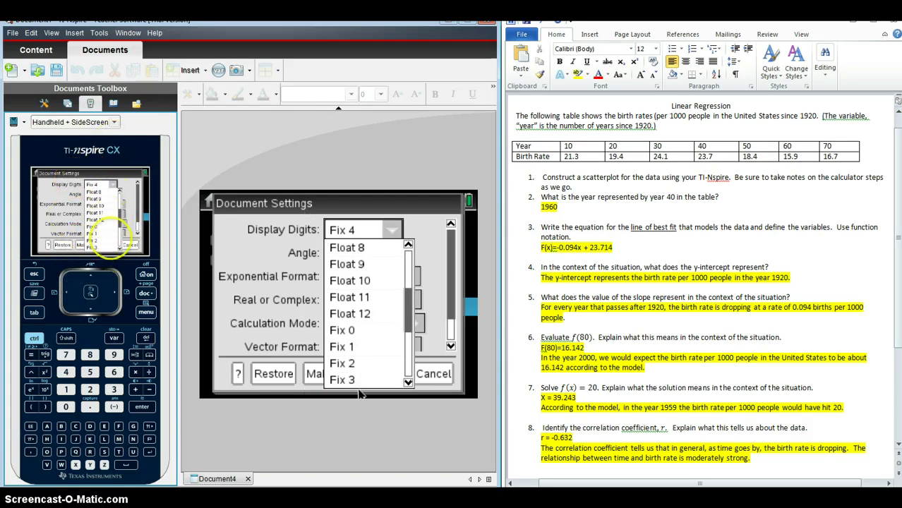
{"action": "scroll", "coordinate": [368, 343], "scroll_direction": "down", "scroll_amount": 3}
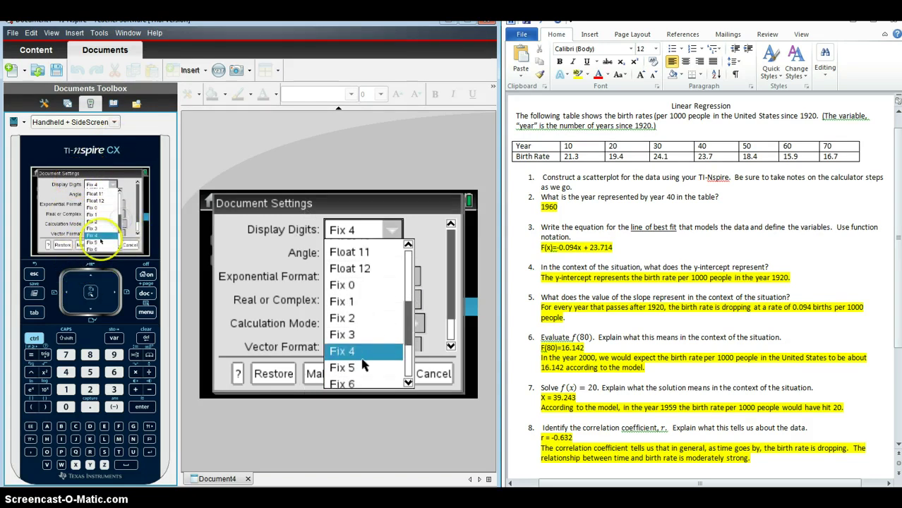
{"action": "left_click", "coordinate": [366, 348]}
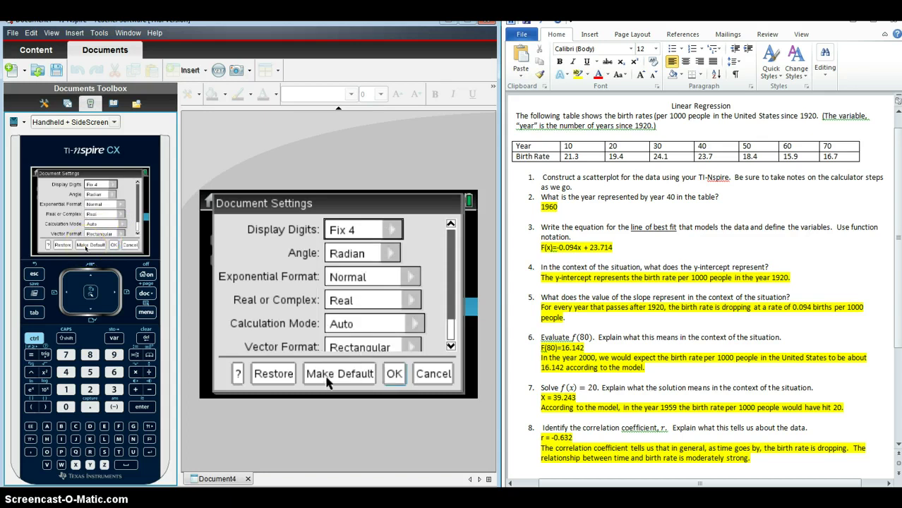
{"action": "left_click", "coordinate": [333, 374]}
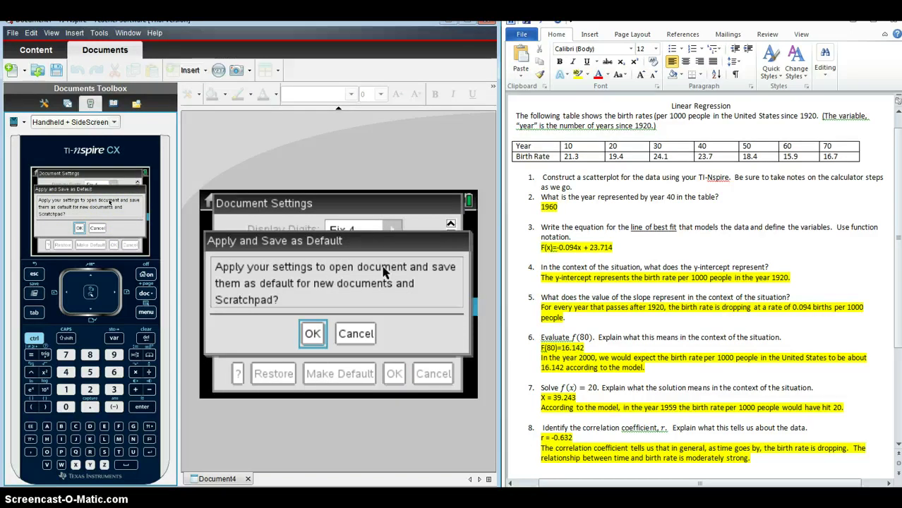
{"action": "left_click", "coordinate": [310, 334]}
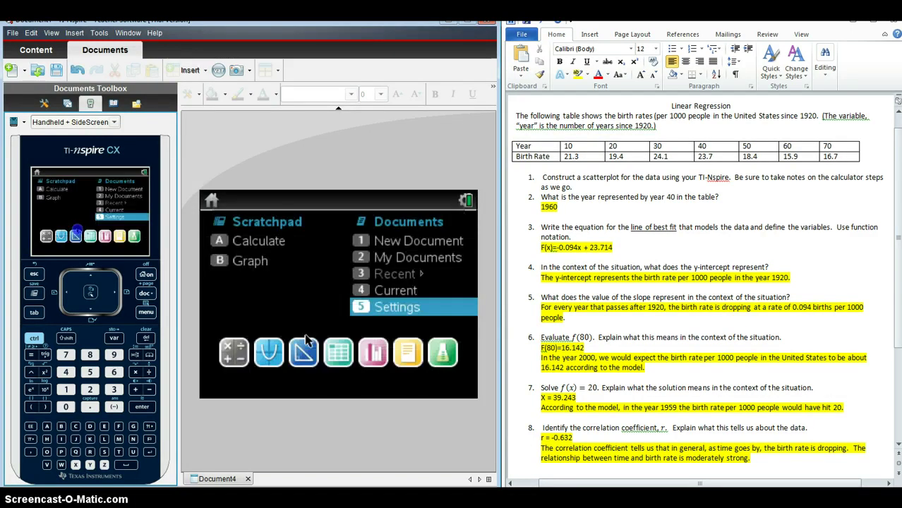
Step: Start a new document without saving the old one and add a Lists & Spreadsheet page
{"action": "left_click", "coordinate": [66, 390]}
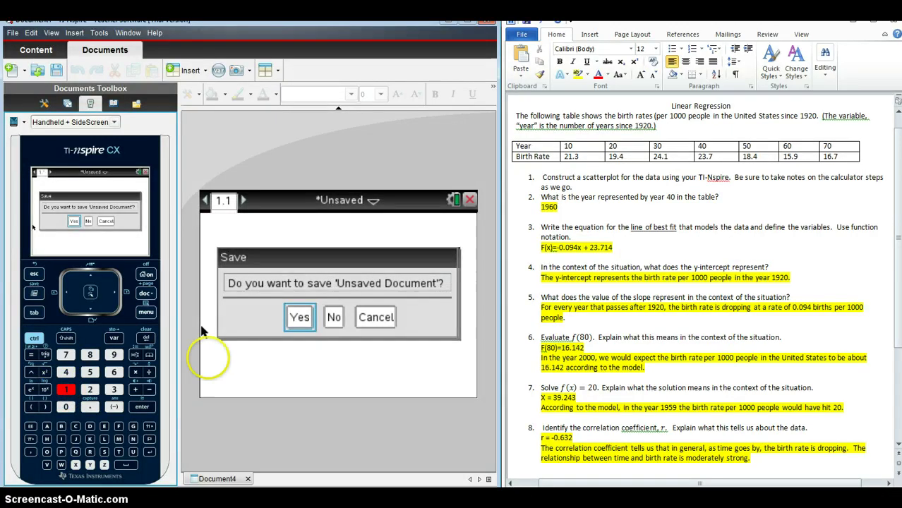
{"action": "left_click", "coordinate": [333, 318]}
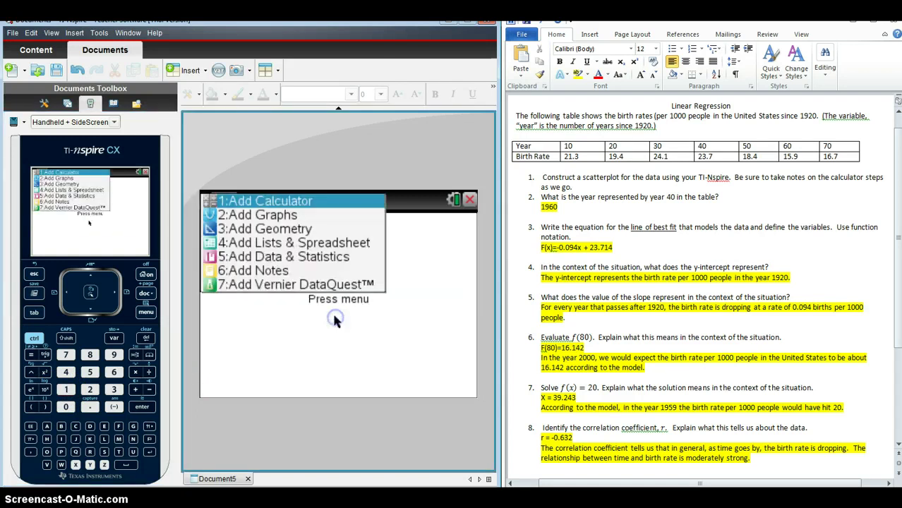
{"action": "left_click", "coordinate": [301, 242]}
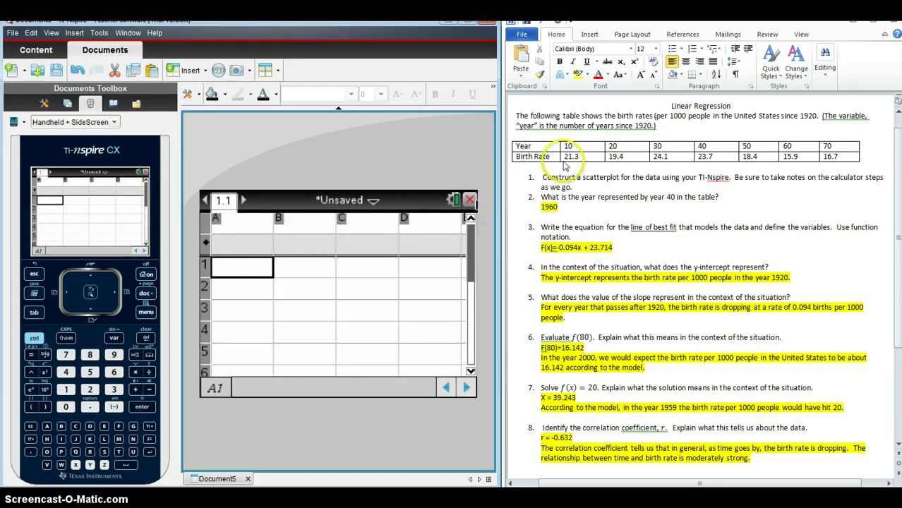
Step: Enter the years 10, 20, 30, 40, 50, 60 and 70 down column A
{"action": "type", "text": "10"}
{"action": "key", "text": "Return"}
{"action": "type", "text": "20"}
{"action": "key", "text": "Return"}
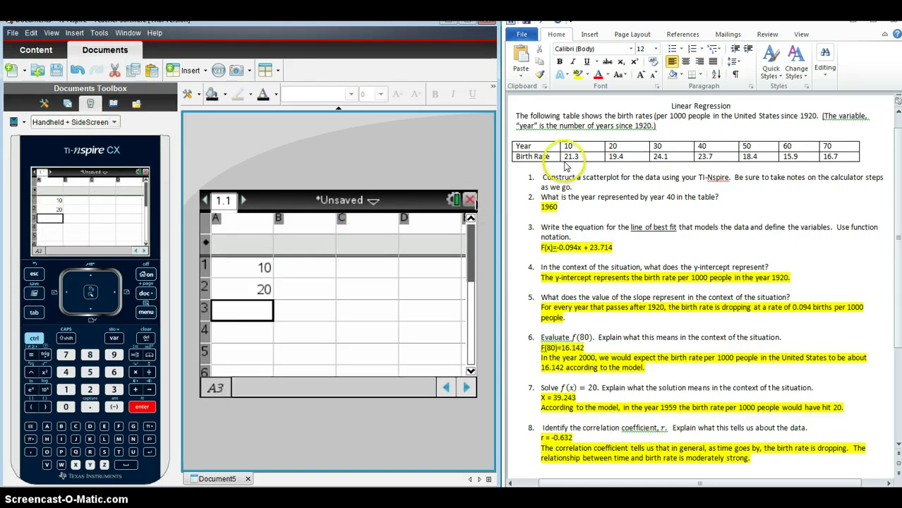
{"action": "type", "text": "30"}
{"action": "key", "text": "Return"}
{"action": "type", "text": "40"}
{"action": "key", "text": "Return"}
{"action": "type", "text": "5060"}
{"action": "key", "text": "BackSpace"}
{"action": "key", "text": "BackSpace"}
{"action": "key", "text": "Return"}
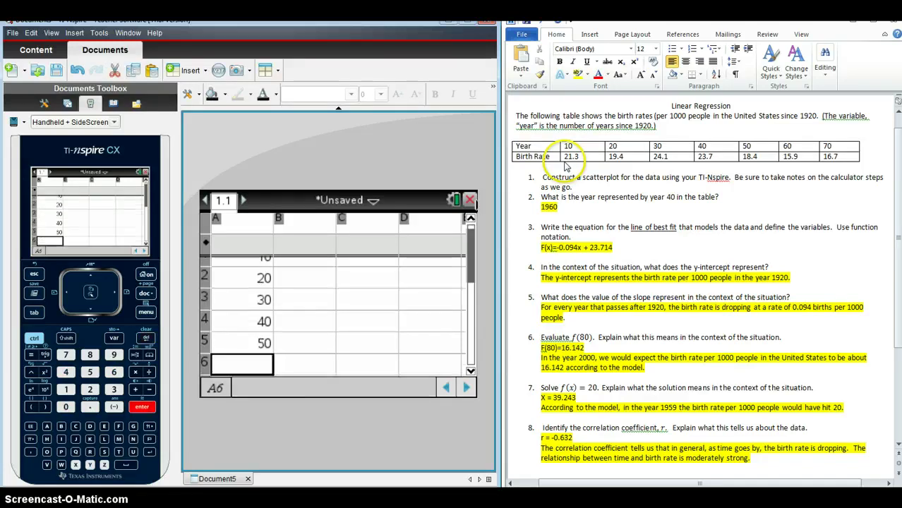
{"action": "type", "text": "60"}
{"action": "key", "text": "Return"}
{"action": "type", "text": "70"}
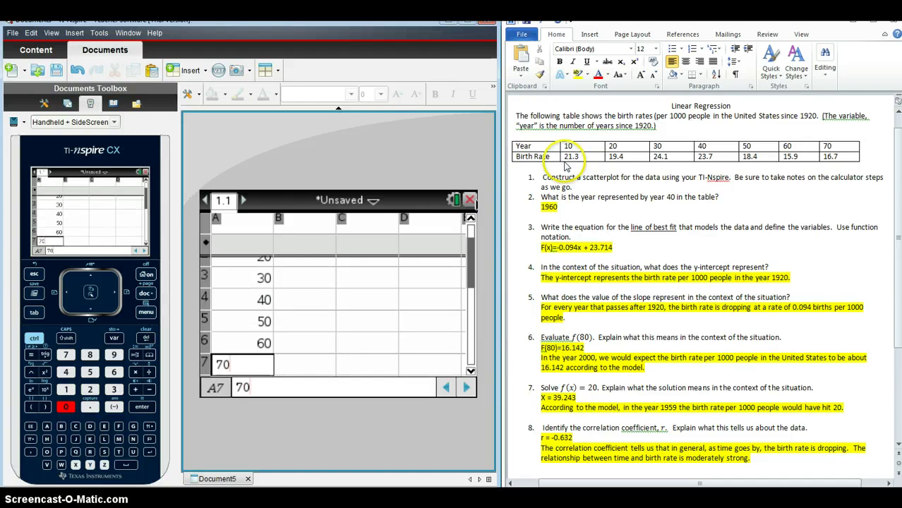
{"action": "key", "text": "Return"}
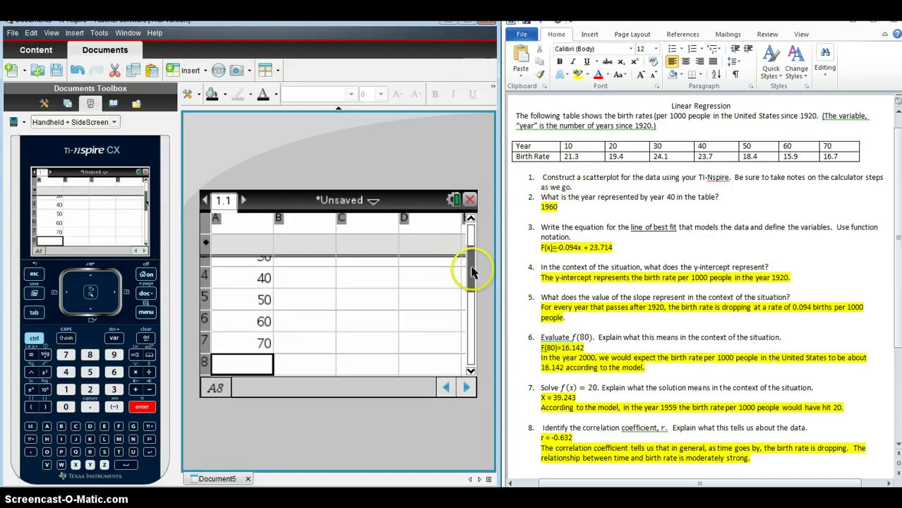
Step: Enter the birth rates 21.3, 19.4, 24.1 and 23.7 into cells B1 through B4
{"action": "left_click_drag", "start_coordinate": [472, 272], "coordinate": [472, 233]}
{"action": "left_click", "coordinate": [328, 269]}
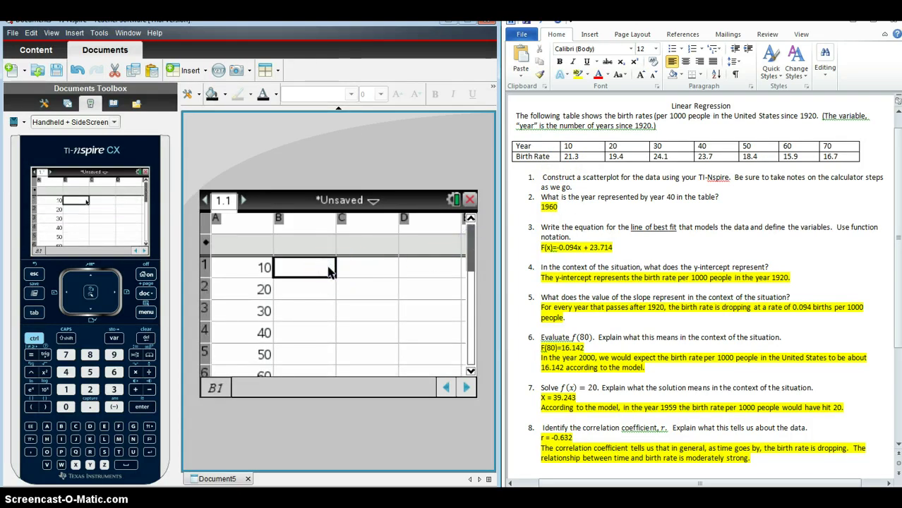
{"action": "type", "text": "21.3"}
{"action": "key", "text": "Return"}
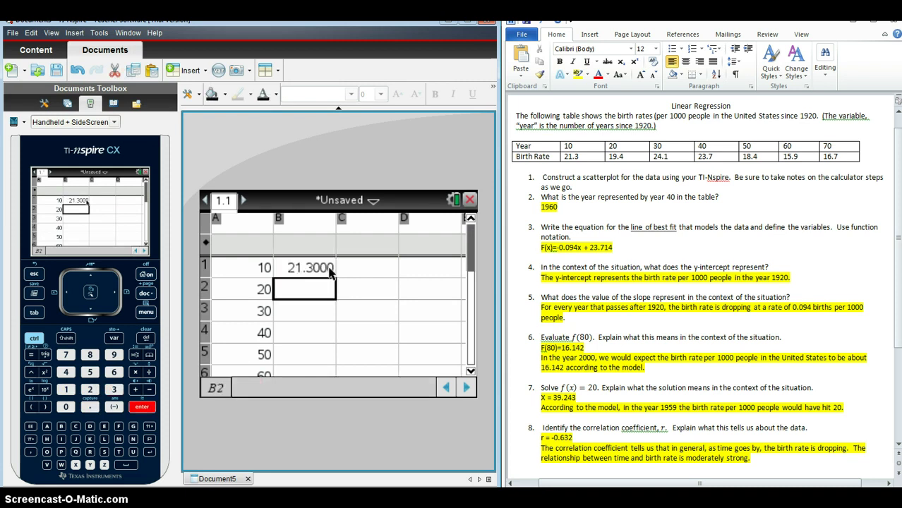
{"action": "type", "text": "19.4"}
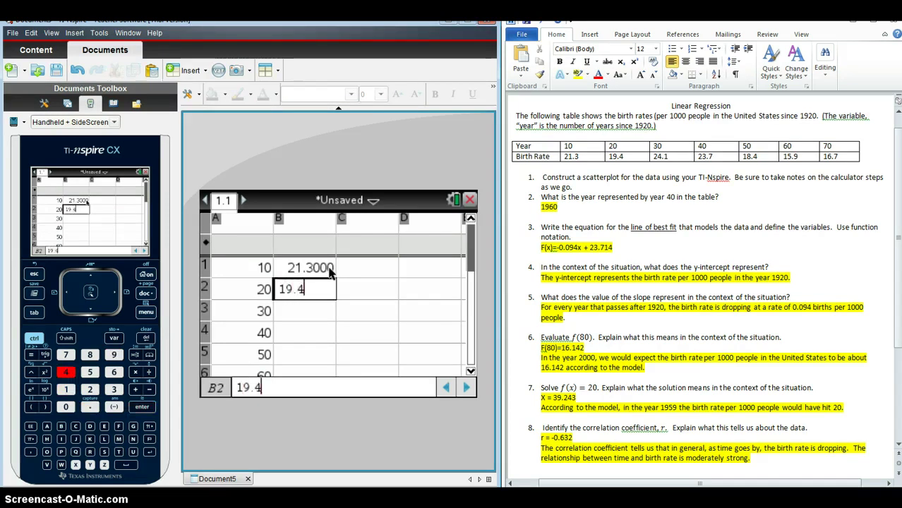
{"action": "key", "text": "Return"}
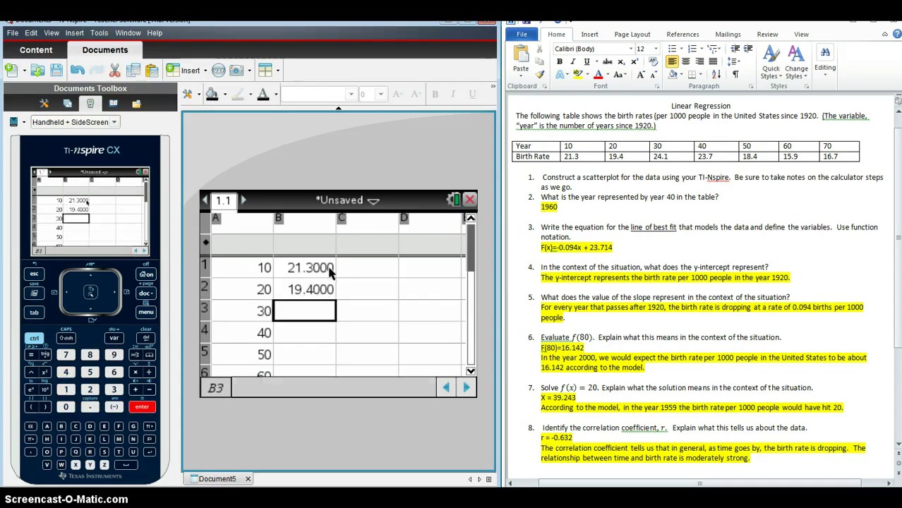
{"action": "type", "text": "24.1"}
{"action": "key", "text": "Return"}
{"action": "type", "text": "23.7"}
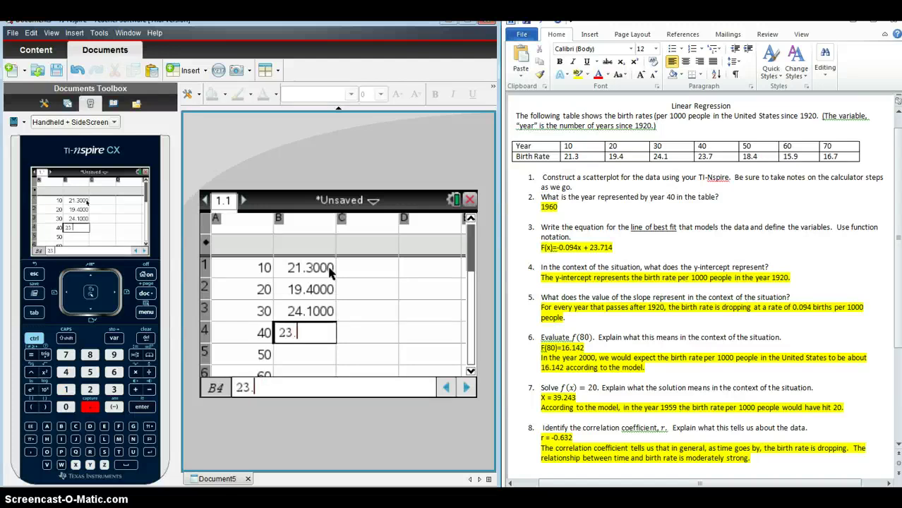
{"action": "key", "text": "Return"}
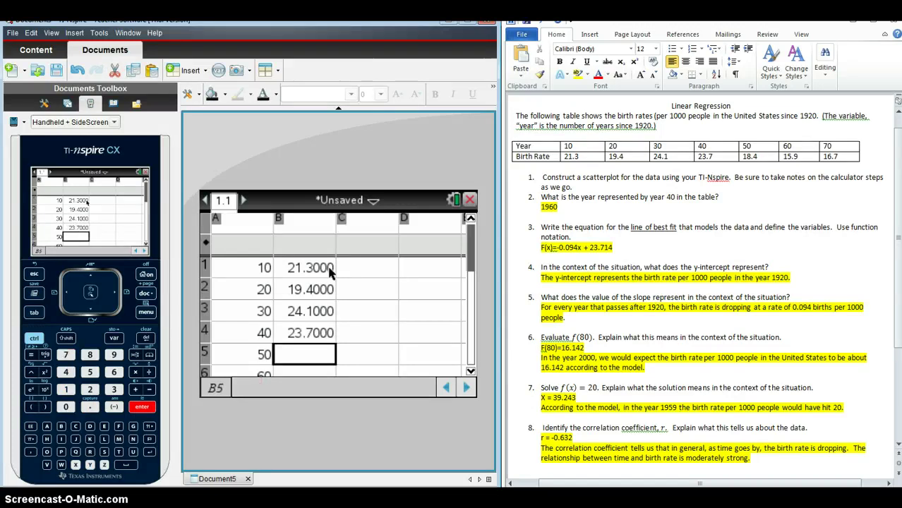
Step: Add the last birth rates 18.4, 15.9 and 16.7, then return to the top of the table
{"action": "type", "text": "18.4"}
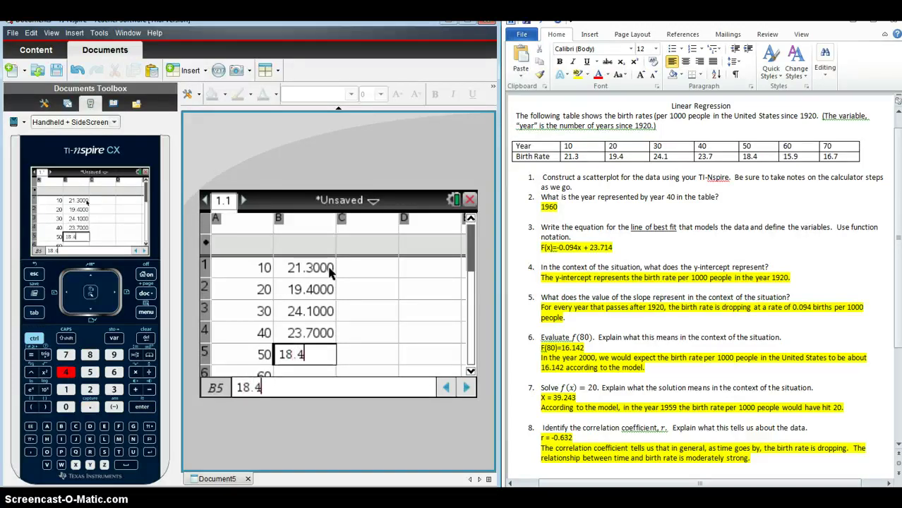
{"action": "key", "text": "Return"}
{"action": "type", "text": "15.9"}
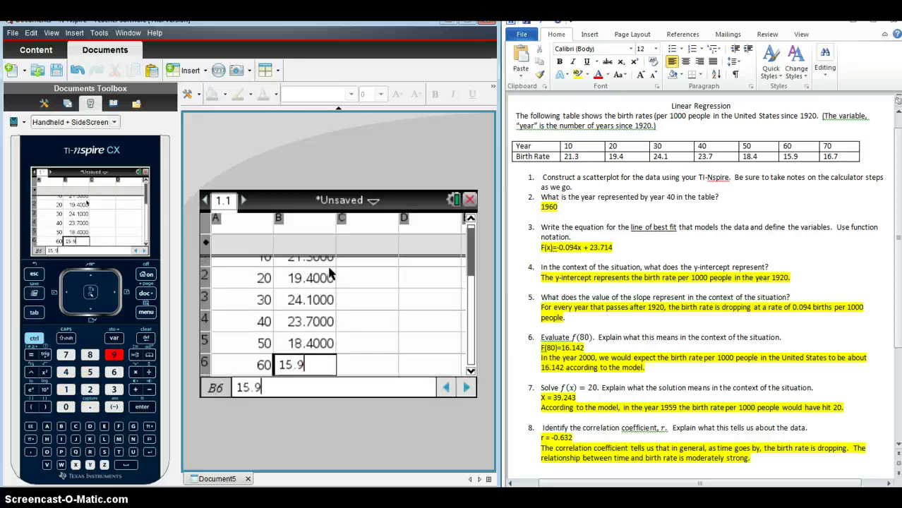
{"action": "key", "text": "Return"}
{"action": "type", "text": "16.7"}
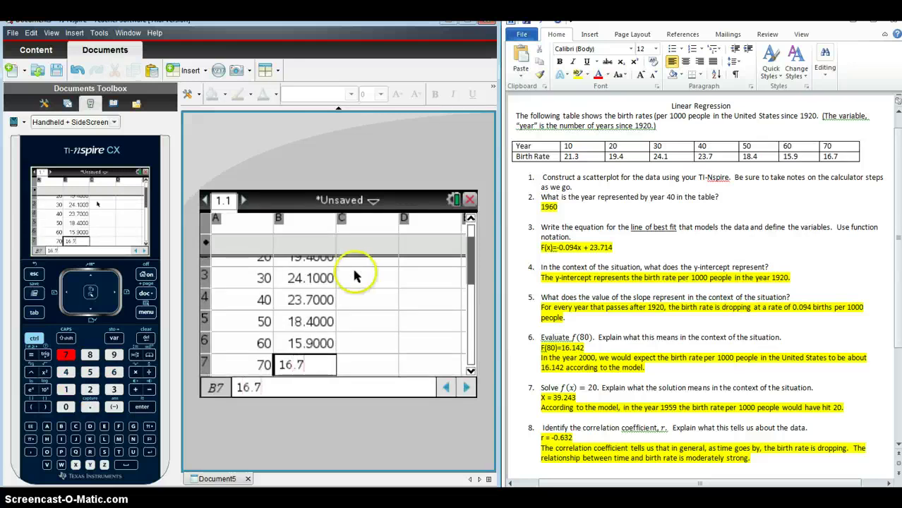
{"action": "key", "text": "Return"}
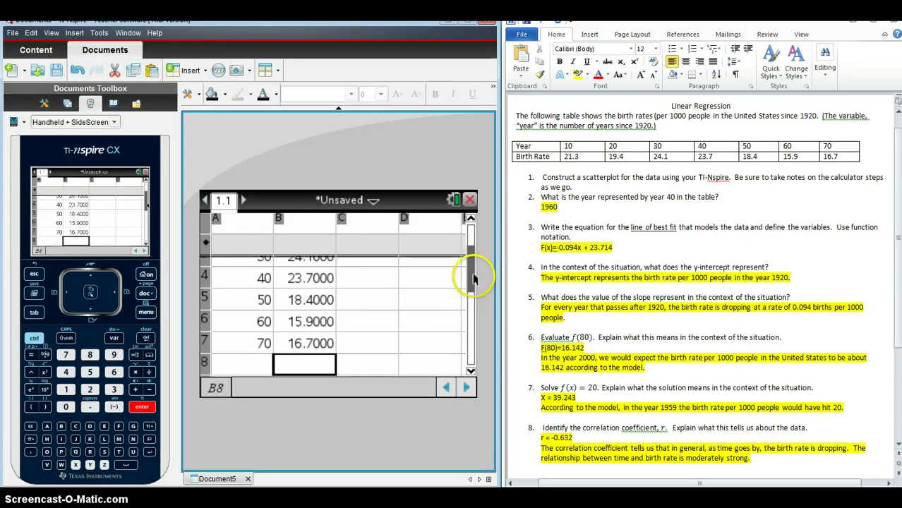
{"action": "left_click", "coordinate": [469, 245]}
{"action": "left_click", "coordinate": [241, 222]}
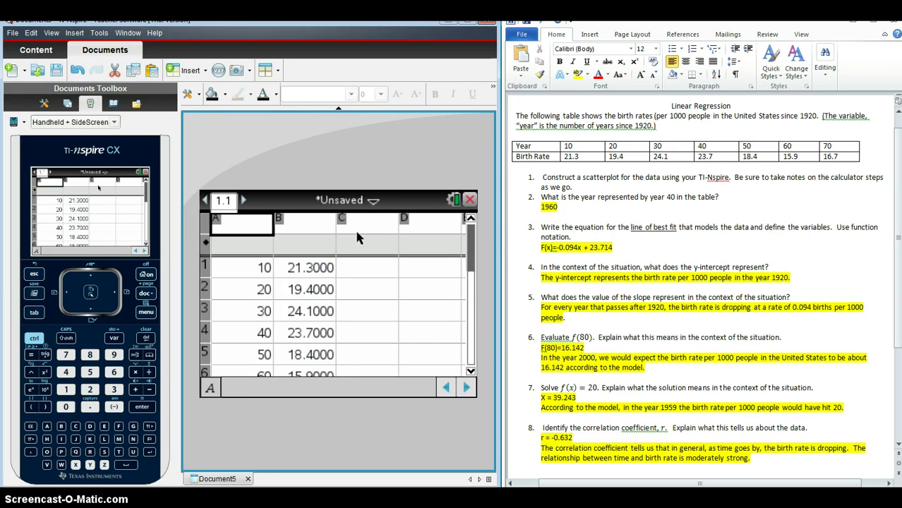
Step: Enter 'year' as column A's header name and 'birthrate' as column B's
{"action": "type", "text": "year"}
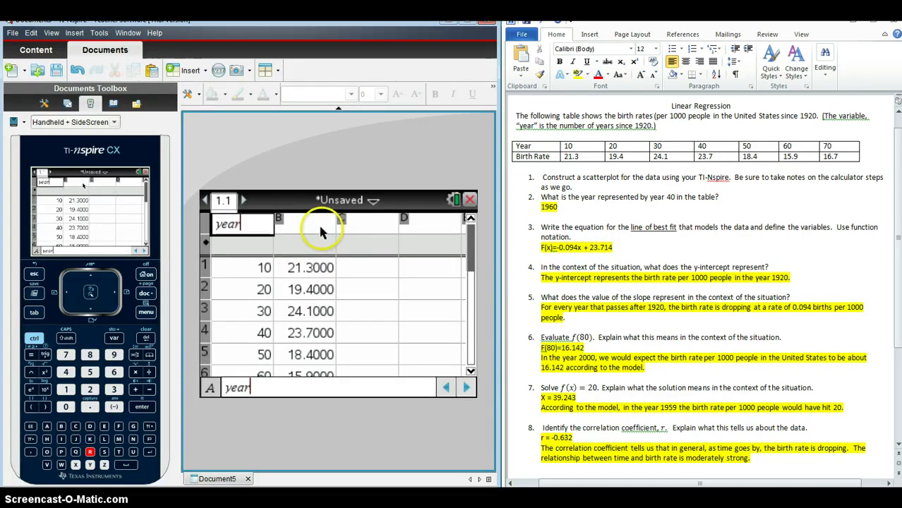
{"action": "left_click", "coordinate": [321, 232]}
{"action": "type", "text": "birthr"}
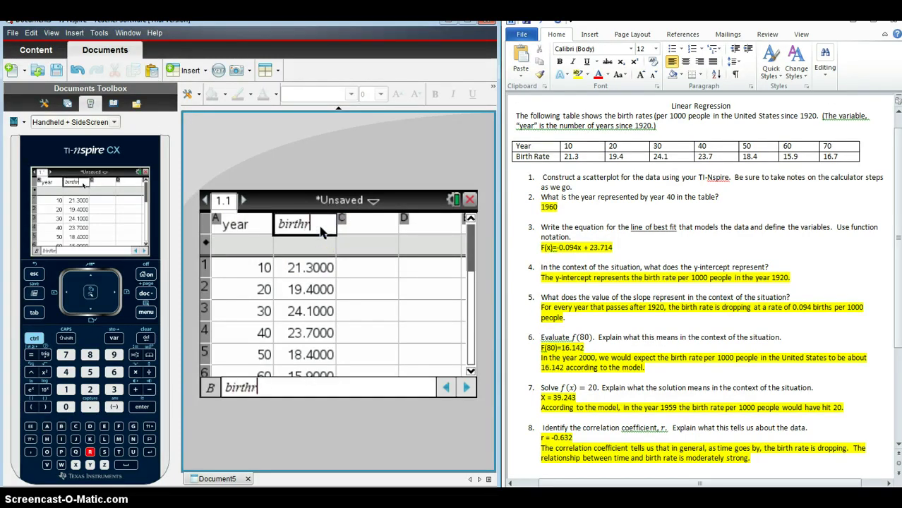
{"action": "type", "text": "ate"}
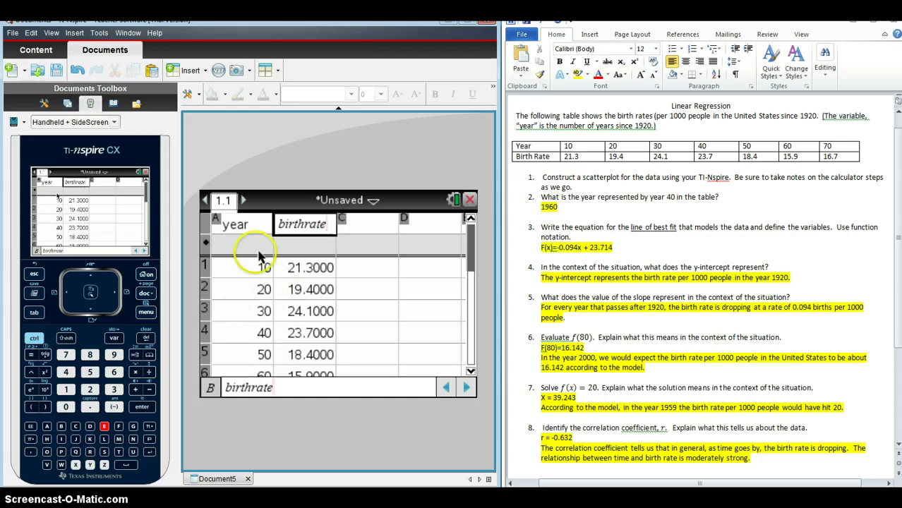
{"action": "left_click", "coordinate": [300, 291]}
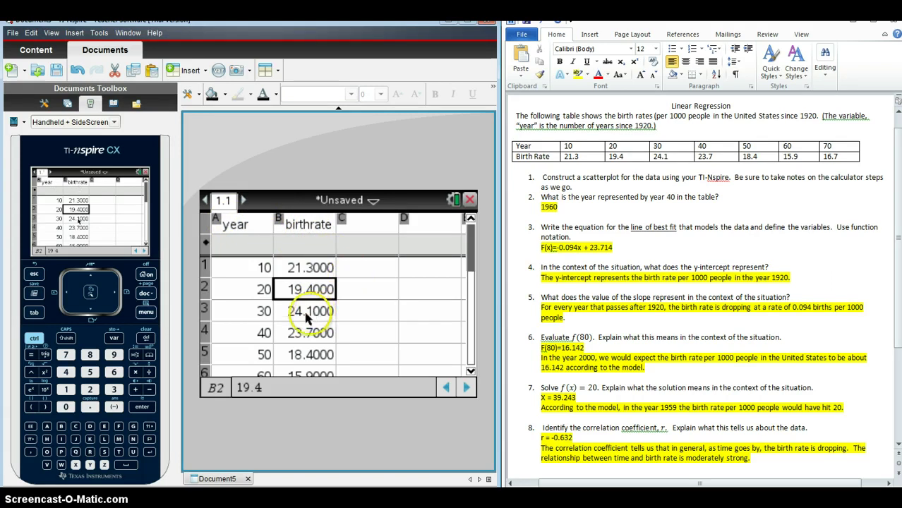
Step: Insert a Quick Graph from the Data menu, placing a birthrate dot plot beside the table
{"action": "left_click", "coordinate": [145, 312]}
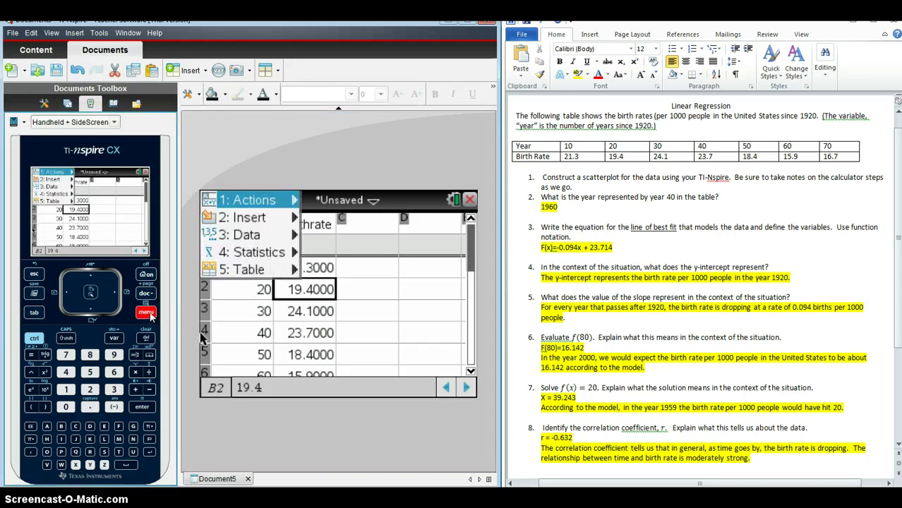
{"action": "left_click", "coordinate": [251, 219]}
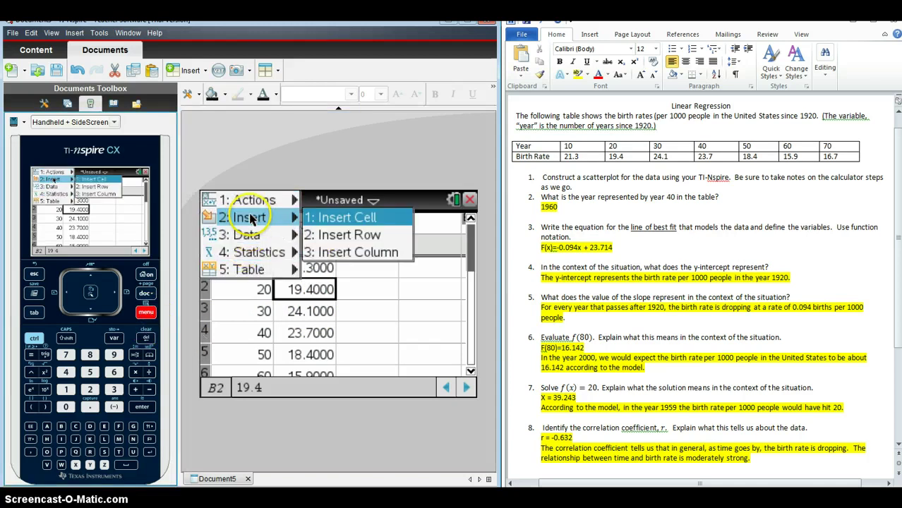
{"action": "mouse_move", "coordinate": [251, 236]}
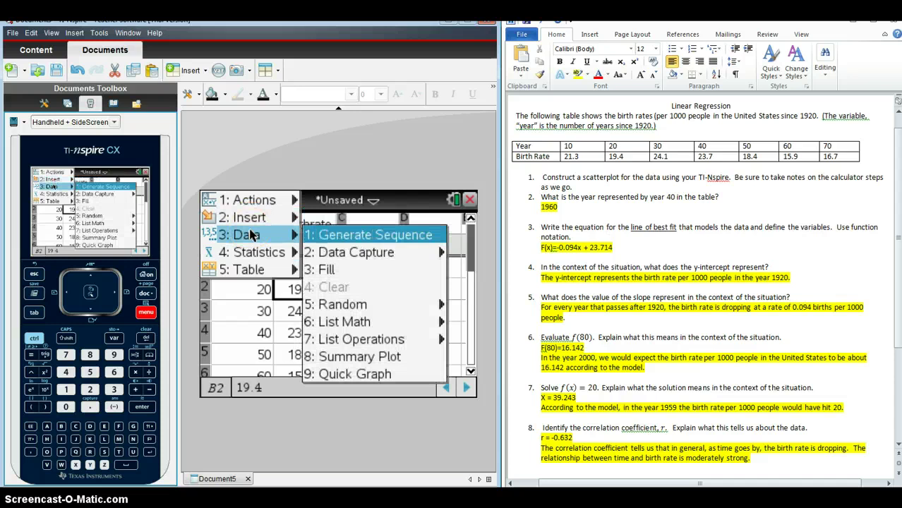
{"action": "left_click", "coordinate": [327, 374]}
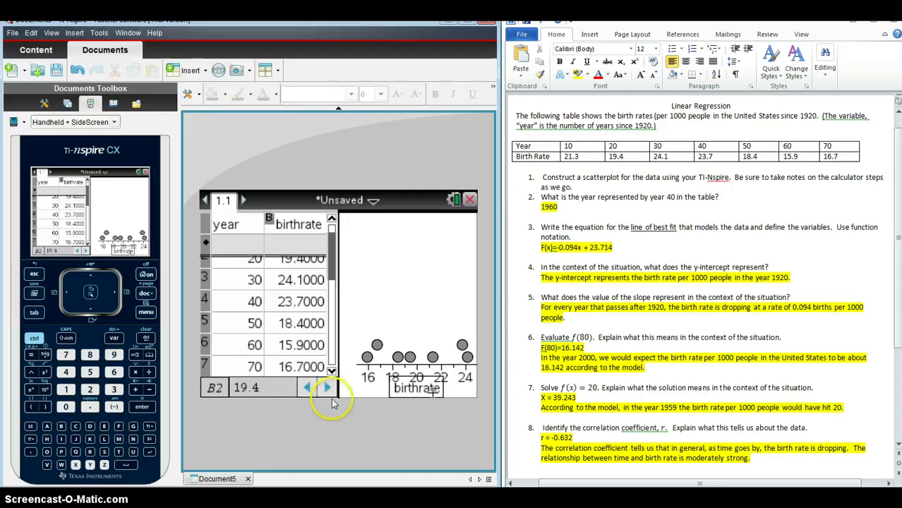
Step: Assign year to the horizontal axis and birthrate to the vertical axis
{"action": "left_click", "coordinate": [405, 385]}
{"action": "left_click", "coordinate": [396, 388]}
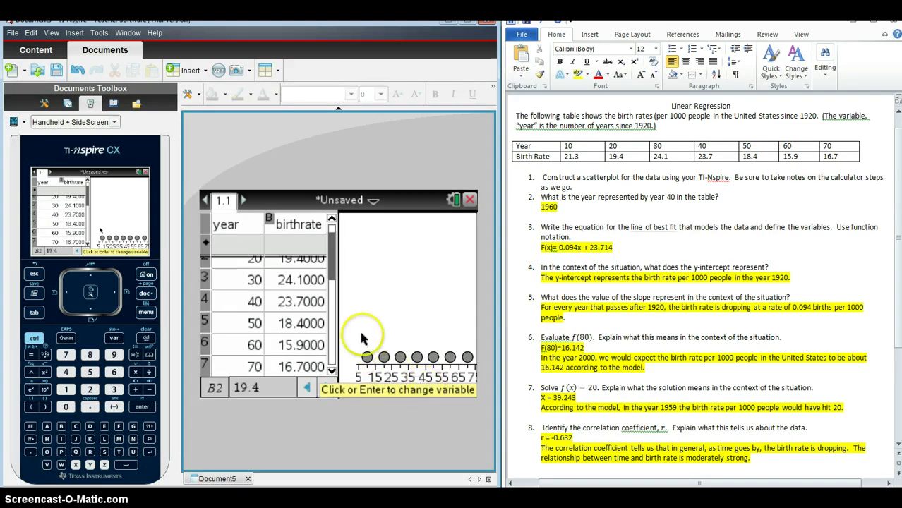
{"action": "left_click", "coordinate": [350, 288]}
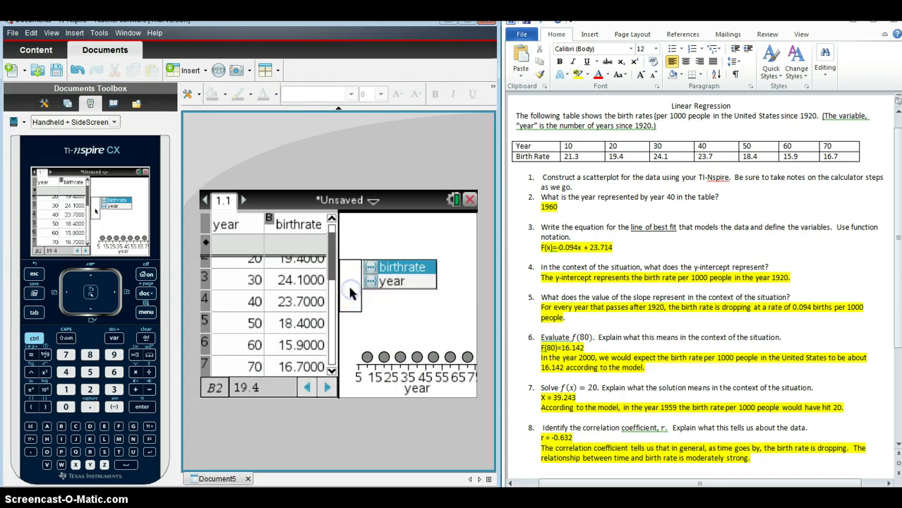
{"action": "left_click", "coordinate": [384, 272]}
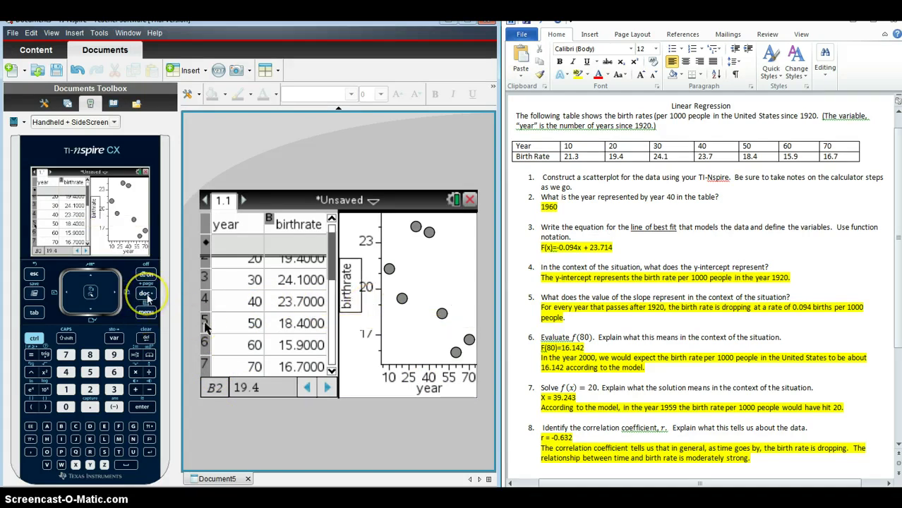
Step: Ungroup the page so the graph moves to page 1.2, check it, then return to page 1.1
{"action": "left_click", "coordinate": [231, 311]}
{"action": "left_click", "coordinate": [314, 312]}
{"action": "left_click", "coordinate": [364, 387]}
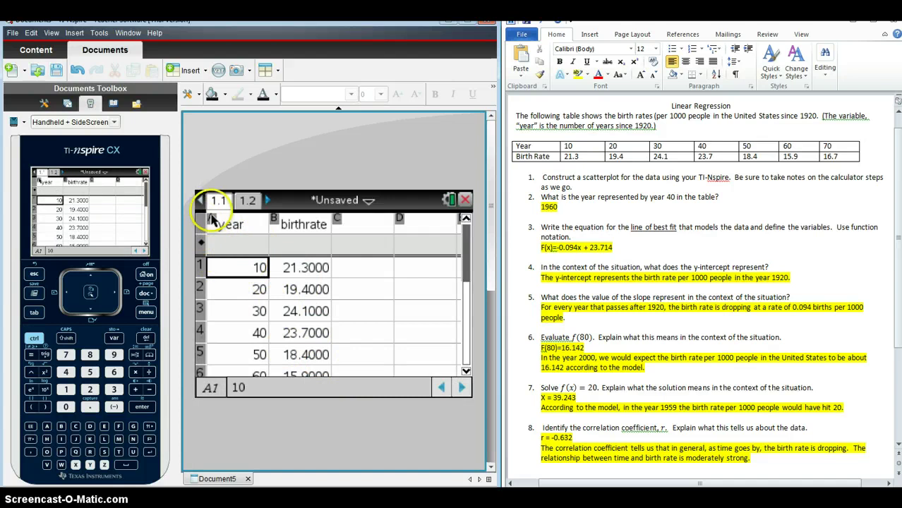
{"action": "left_click", "coordinate": [247, 200]}
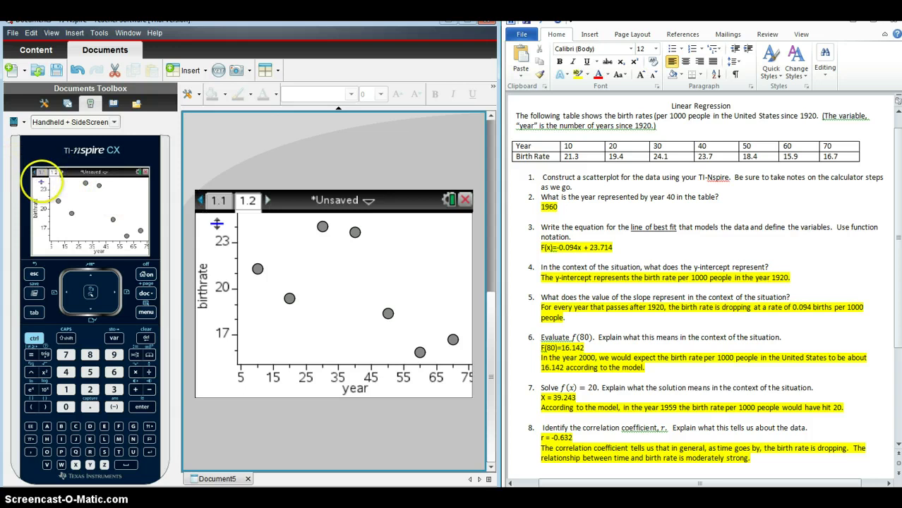
{"action": "left_click", "coordinate": [223, 201]}
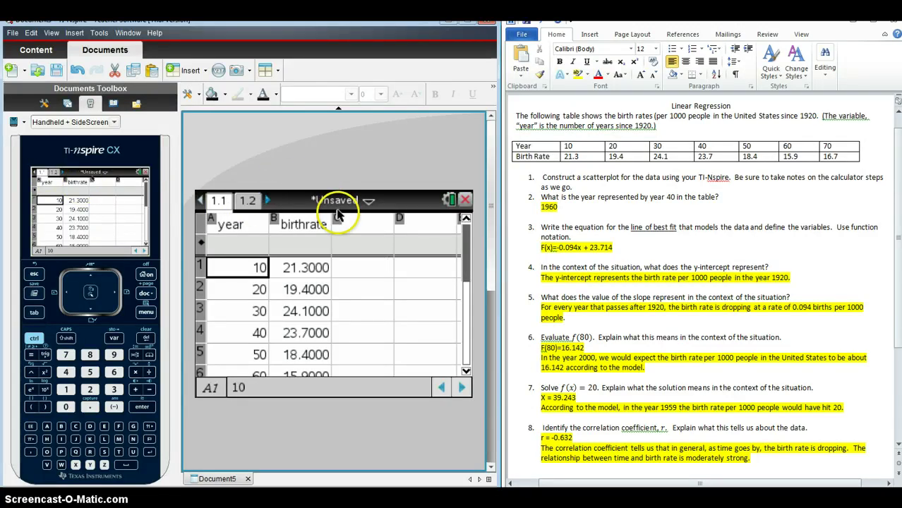
Step: From a birthrate cell, choose Statistics > Stat Calculations > Linear Regression (mx+b)
{"action": "left_click", "coordinate": [311, 290]}
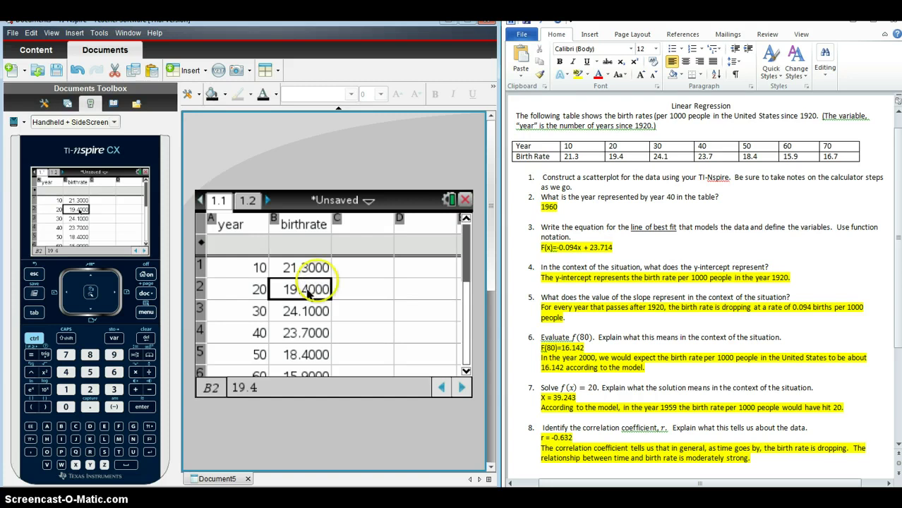
{"action": "left_click", "coordinate": [145, 311]}
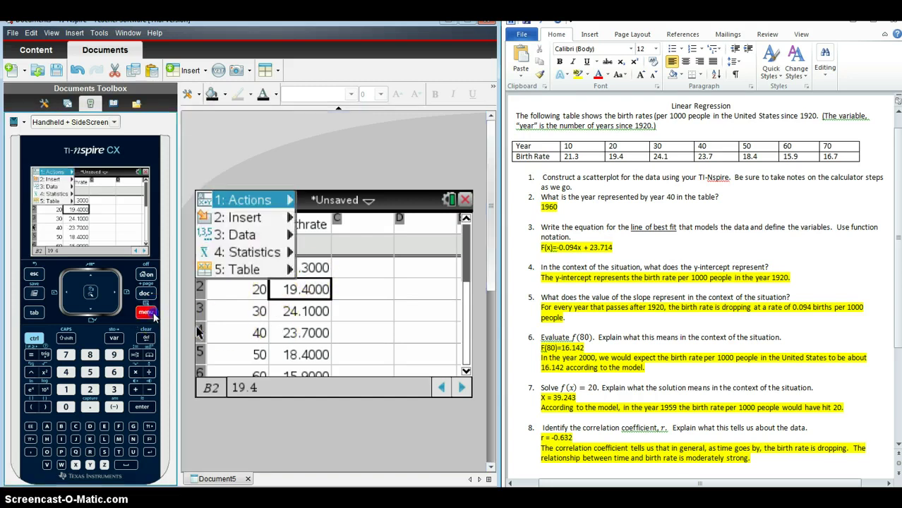
{"action": "left_click", "coordinate": [238, 200]}
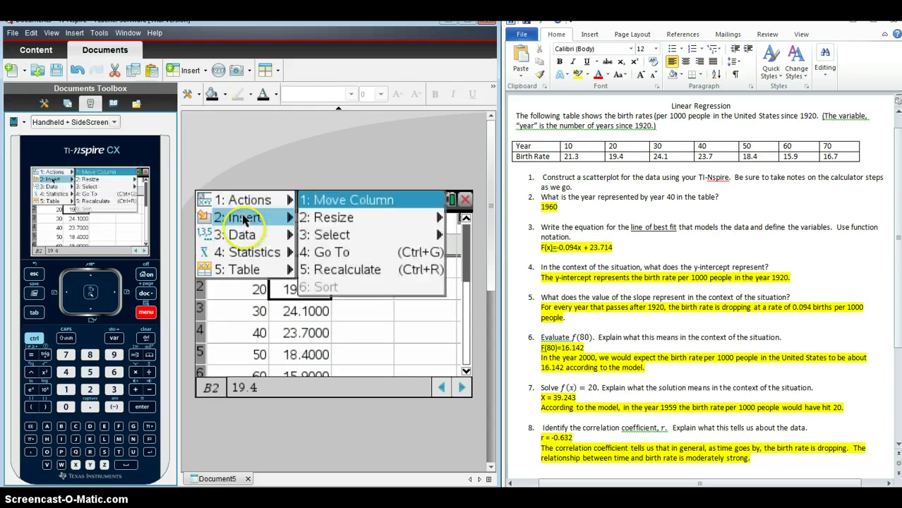
{"action": "left_click", "coordinate": [252, 255]}
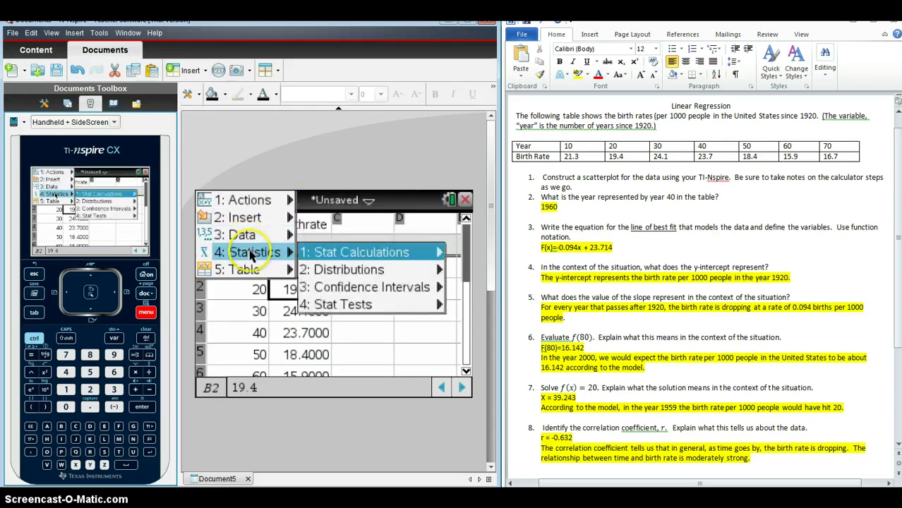
{"action": "left_click", "coordinate": [337, 254]}
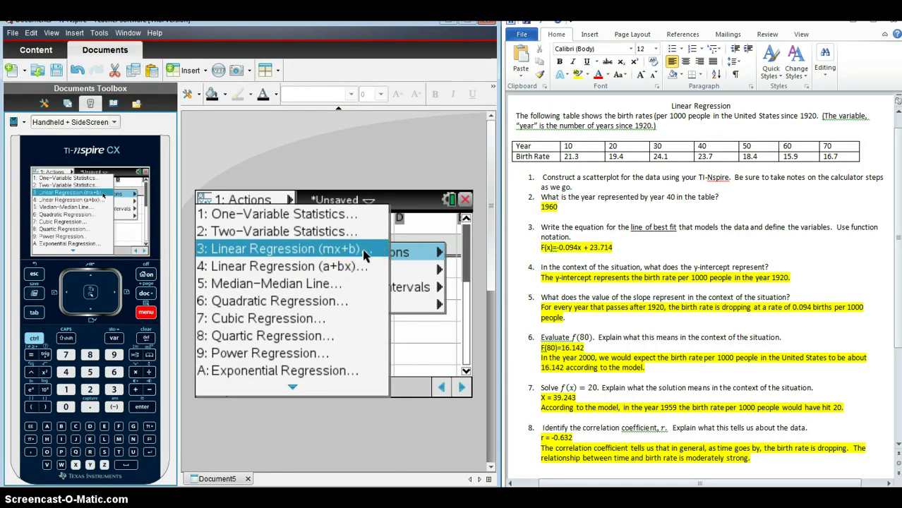
{"action": "left_click", "coordinate": [364, 256]}
{"action": "left_click", "coordinate": [346, 266]}
{"action": "left_click", "coordinate": [353, 249]}
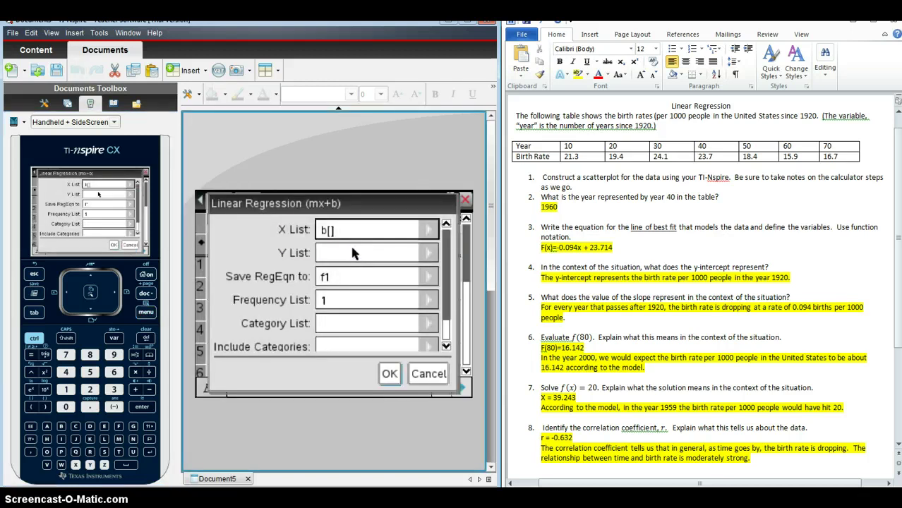
Step: Set X List to year and Y List to birthrate, keeping the equation saved to f1
{"action": "left_click", "coordinate": [295, 234]}
{"action": "left_click", "coordinate": [429, 231]}
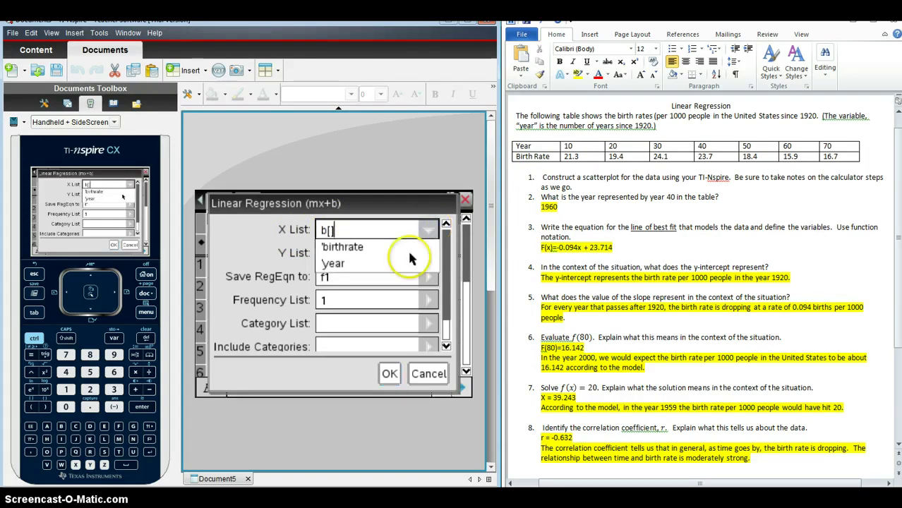
{"action": "left_click", "coordinate": [330, 264]}
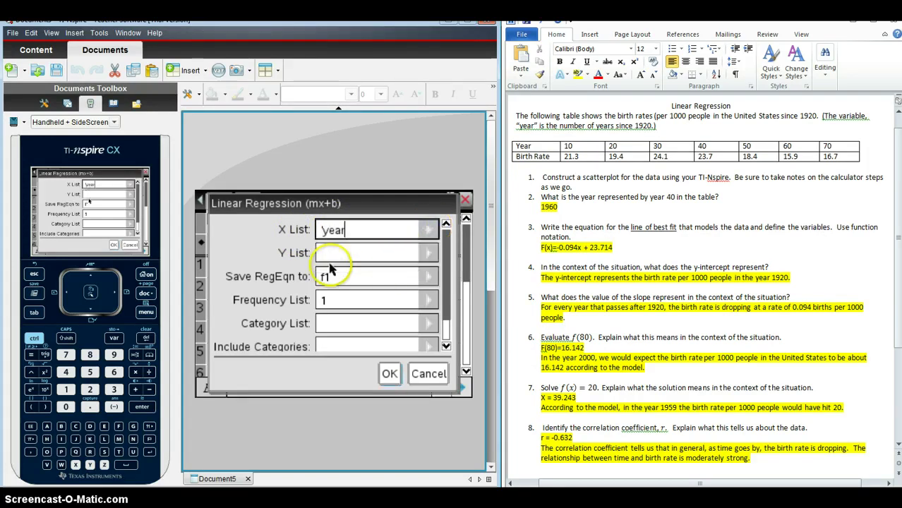
{"action": "left_click", "coordinate": [430, 253]}
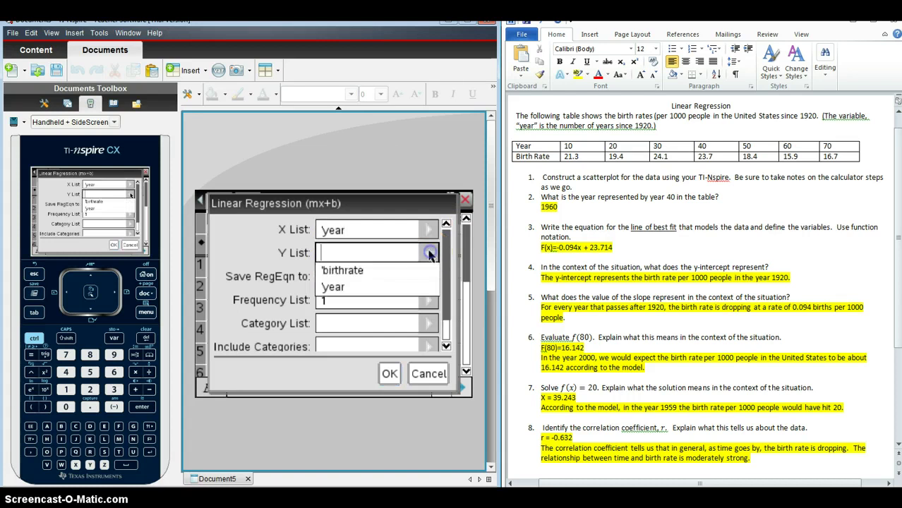
{"action": "left_click", "coordinate": [348, 272]}
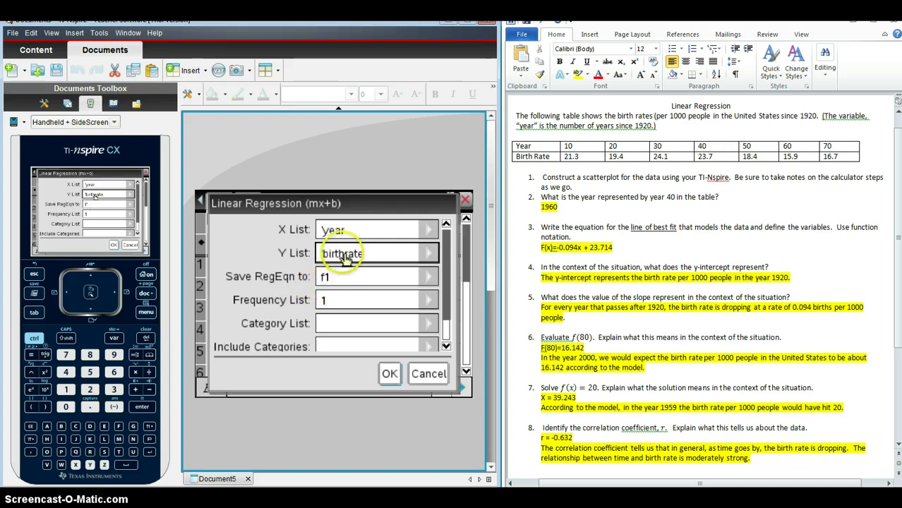
{"action": "left_click", "coordinate": [449, 263]}
{"action": "left_click_drag", "start_coordinate": [451, 264], "coordinate": [454, 282]}
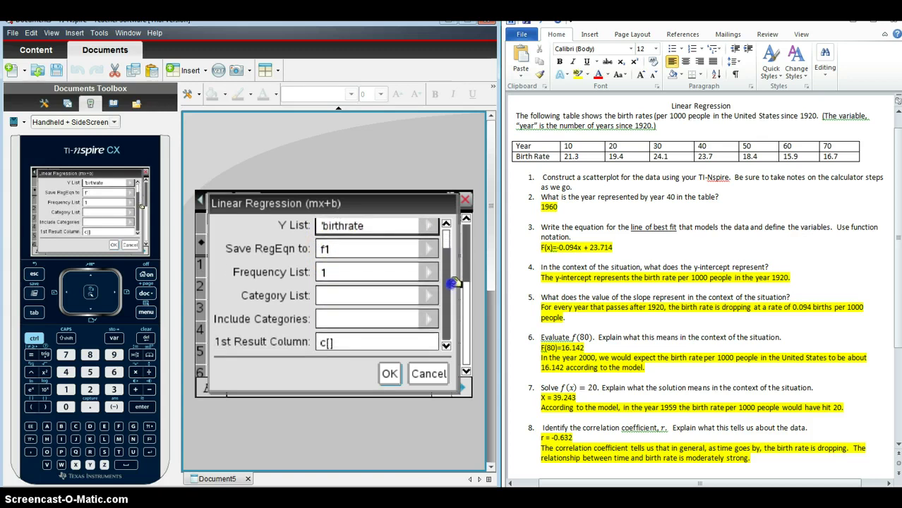
{"action": "left_click", "coordinate": [331, 343]}
Step: Run the regression and review its output: m -0.0946, b 23.7143, r² 0.3995, r -0.6321
{"action": "left_click", "coordinate": [389, 374]}
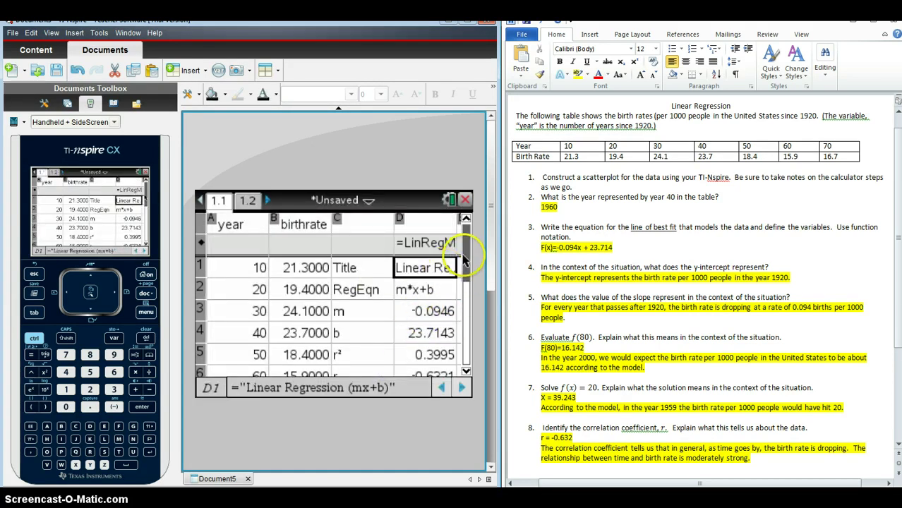
{"action": "scroll", "coordinate": [465, 263], "scroll_direction": "down", "scroll_amount": 2}
{"action": "scroll", "coordinate": [466, 263], "scroll_direction": "up", "scroll_amount": 2}
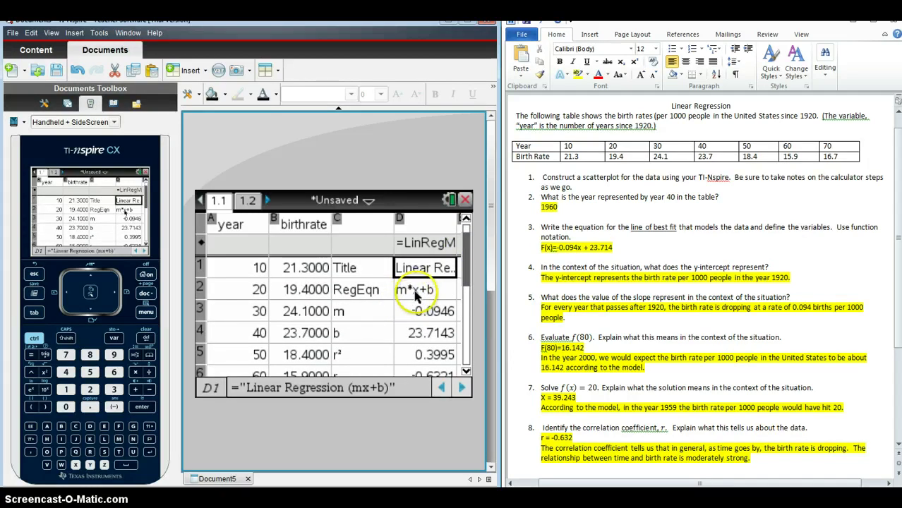
{"action": "scroll", "coordinate": [467, 266], "scroll_direction": "down", "scroll_amount": 2}
{"action": "scroll", "coordinate": [466, 274], "scroll_direction": "up", "scroll_amount": 1}
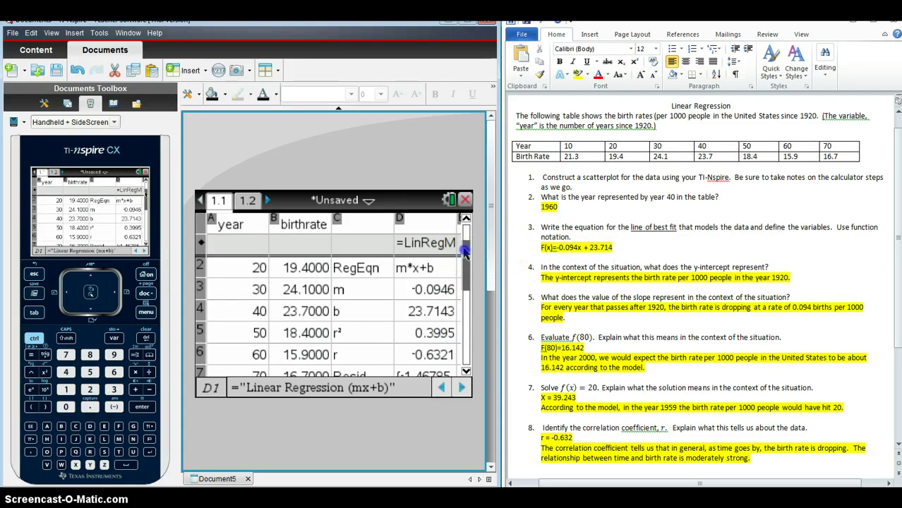
{"action": "left_click_drag", "start_coordinate": [465, 248], "coordinate": [465, 258]}
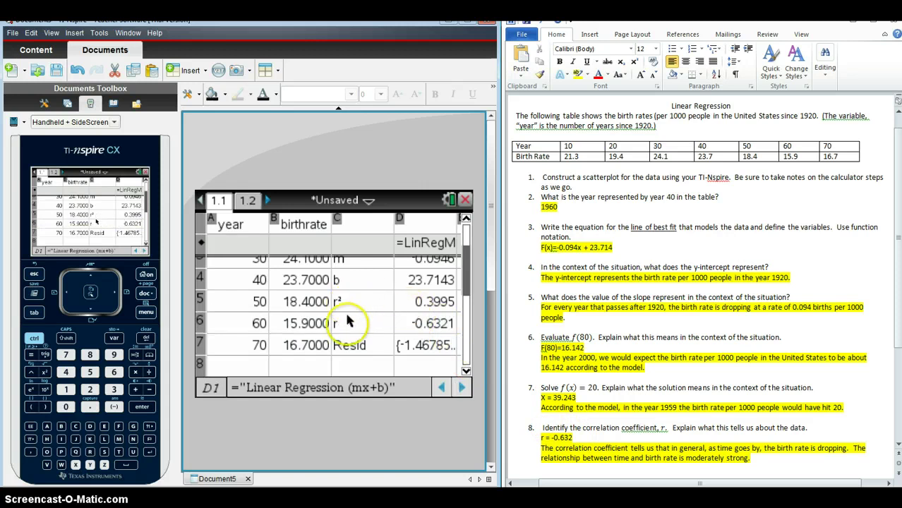
{"action": "scroll", "coordinate": [457, 323], "scroll_direction": "down", "scroll_amount": 2}
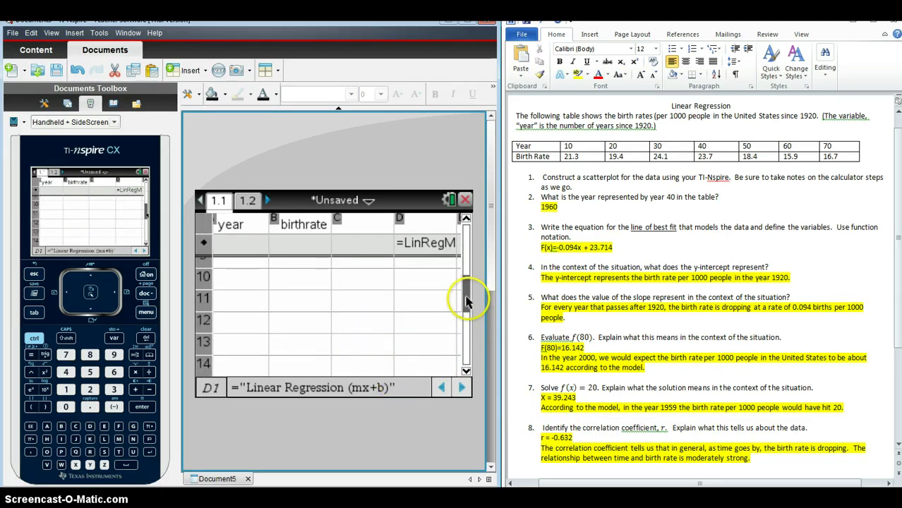
Step: Scroll the spreadsheet up and add the missing 4 so question 3 reads F(x)=-0.094x + 23.714
{"action": "left_click_drag", "start_coordinate": [467, 292], "coordinate": [466, 258]}
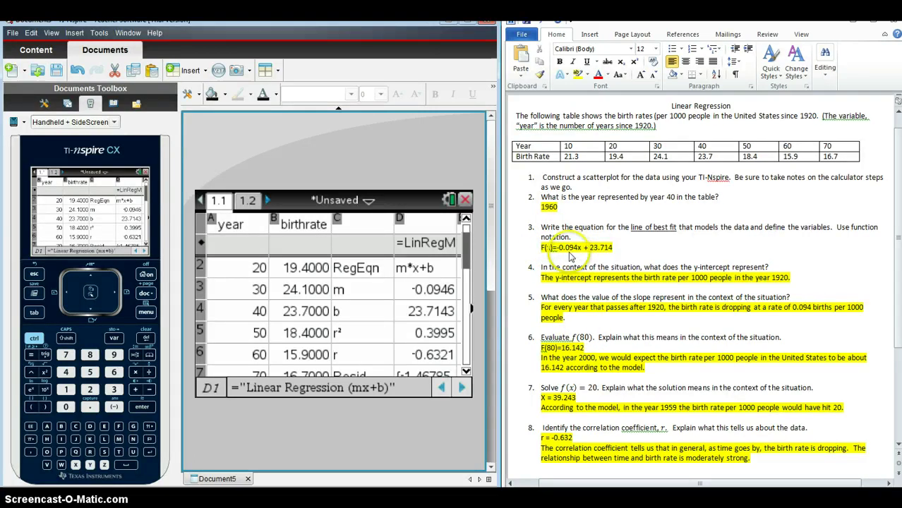
{"action": "type", "text": "4"}
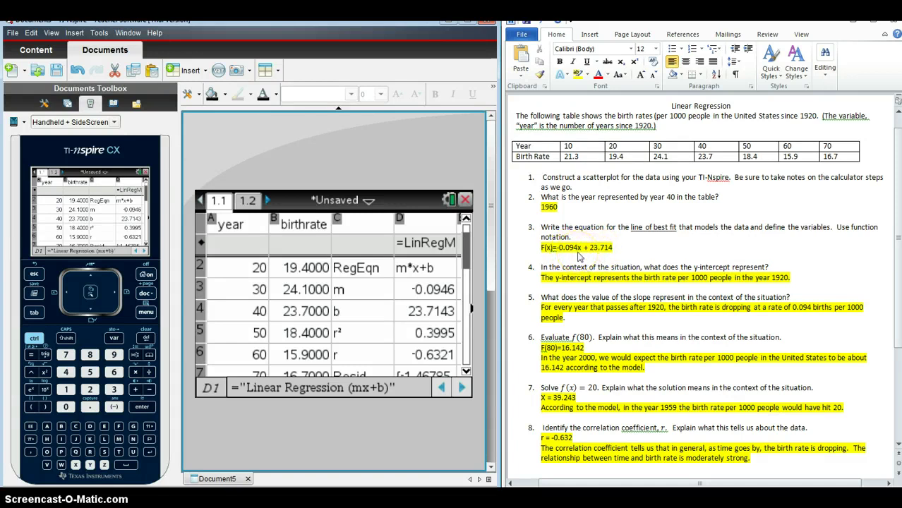
Step: Select slope cell D3 to reveal its full value -0.094642857142857 in the formula bar
{"action": "left_click", "coordinate": [431, 291]}
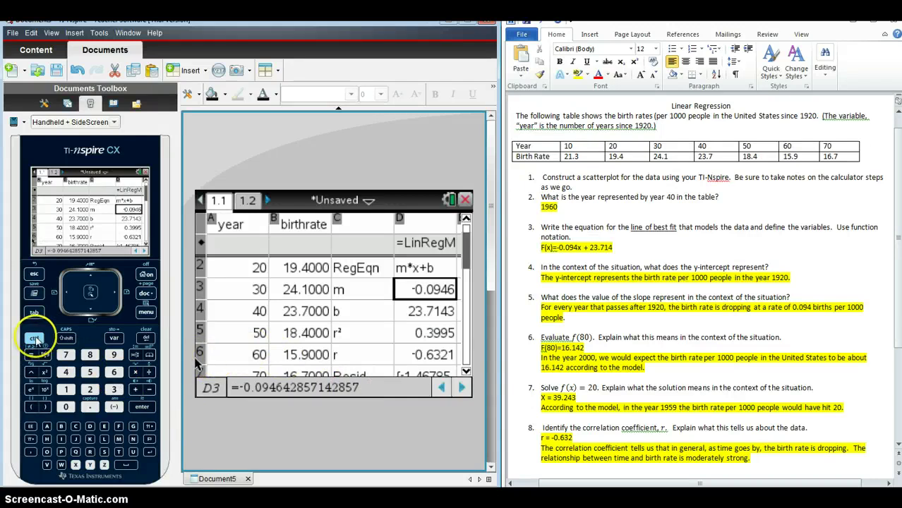
{"action": "left_click", "coordinate": [34, 339]}
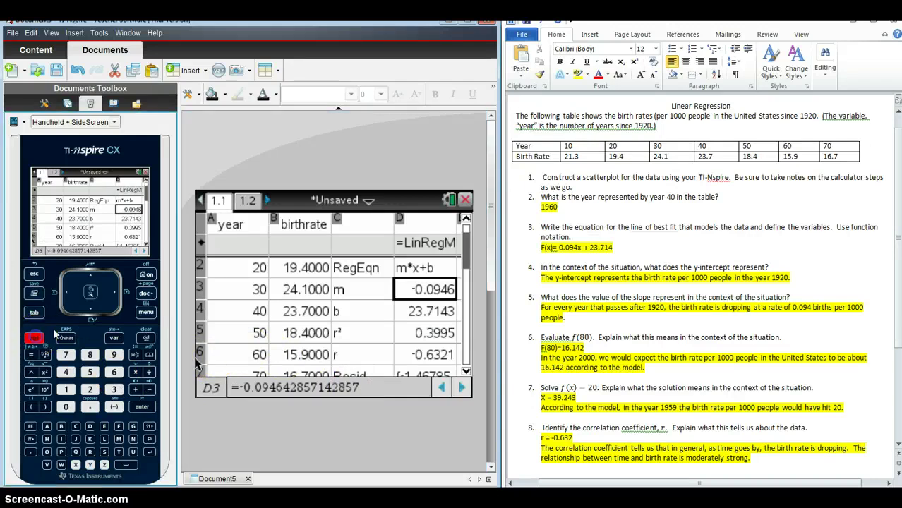
Step: Add a Calculator page and key in f1(80) on the keypad, returning 16.1429
{"action": "left_click", "coordinate": [145, 294]}
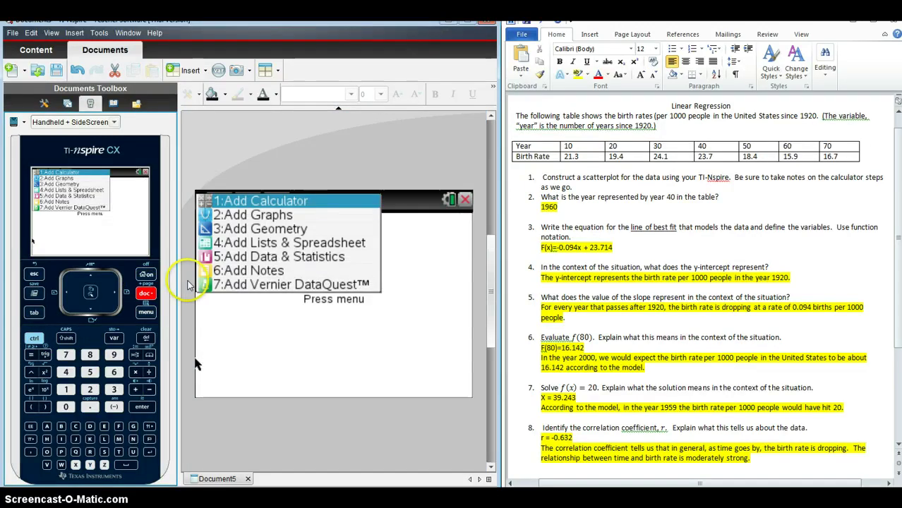
{"action": "left_click", "coordinate": [233, 201]}
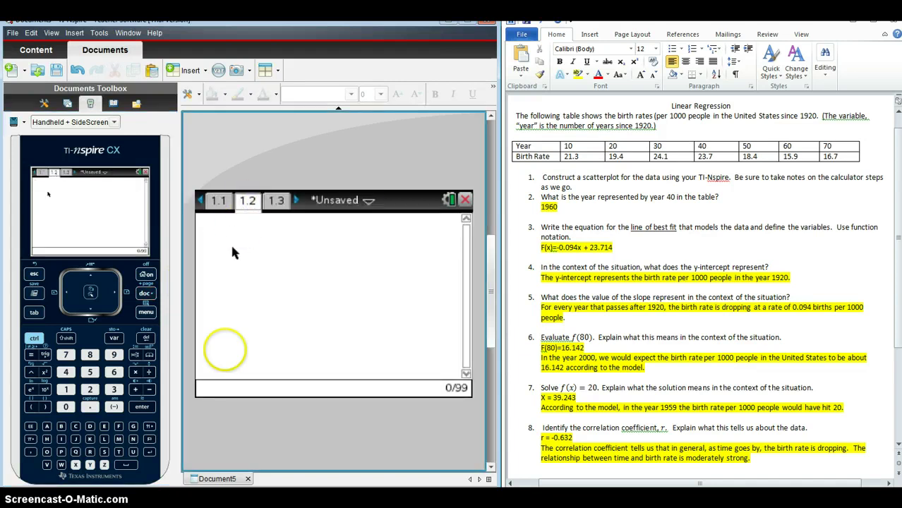
{"action": "left_click", "coordinate": [119, 426]}
{"action": "left_click", "coordinate": [66, 389]}
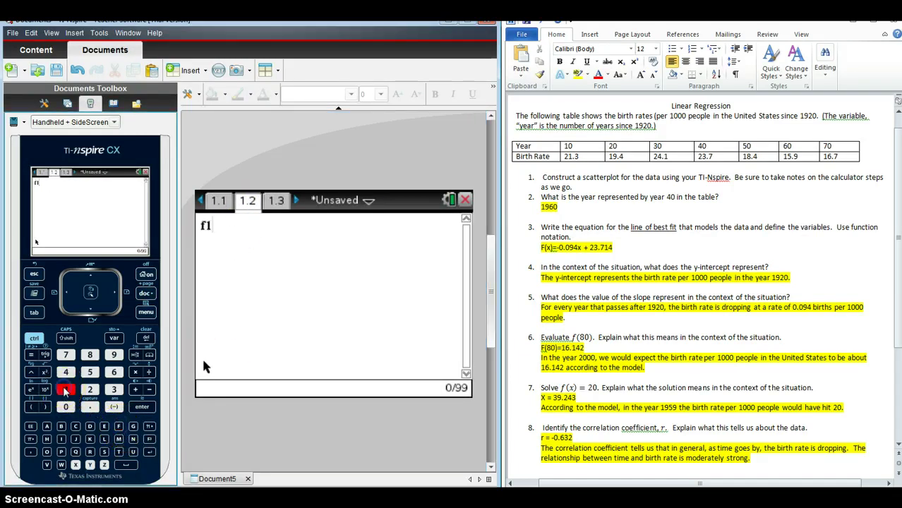
{"action": "left_click", "coordinate": [31, 407]}
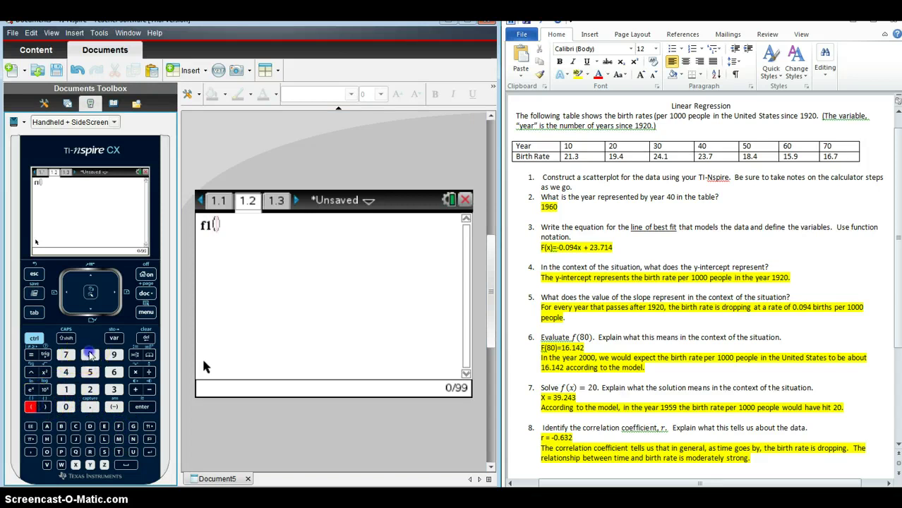
{"action": "left_click", "coordinate": [87, 356]}
{"action": "left_click", "coordinate": [65, 407]}
{"action": "left_click", "coordinate": [46, 407]}
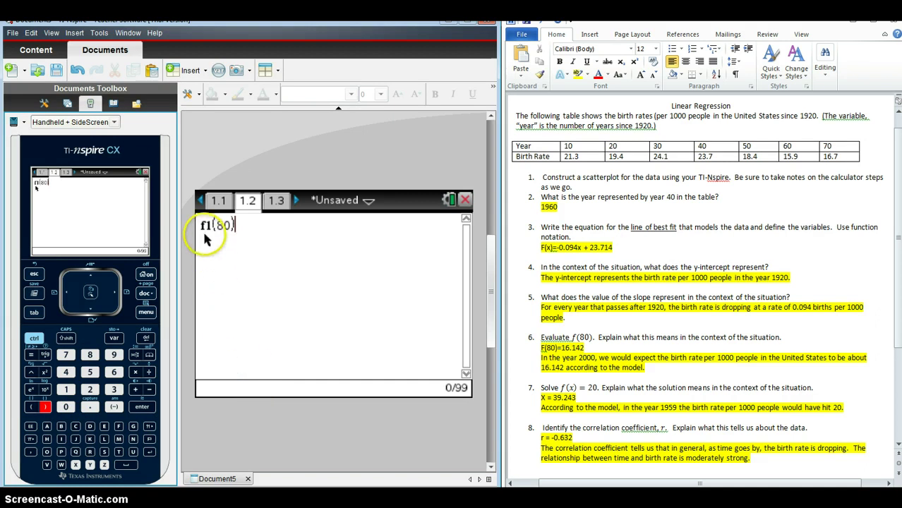
{"action": "key", "text": "Return"}
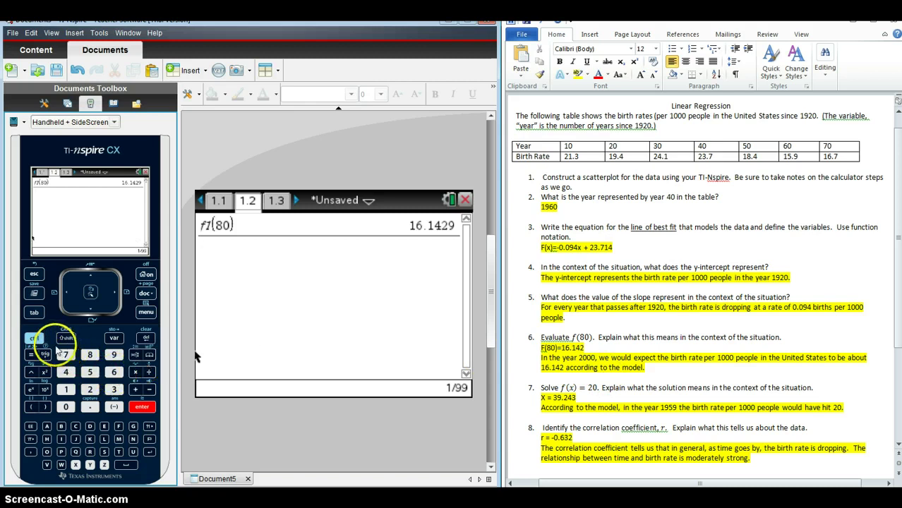
Step: Insert a new Graphs page, 1.3, into the document
{"action": "left_click", "coordinate": [34, 339]}
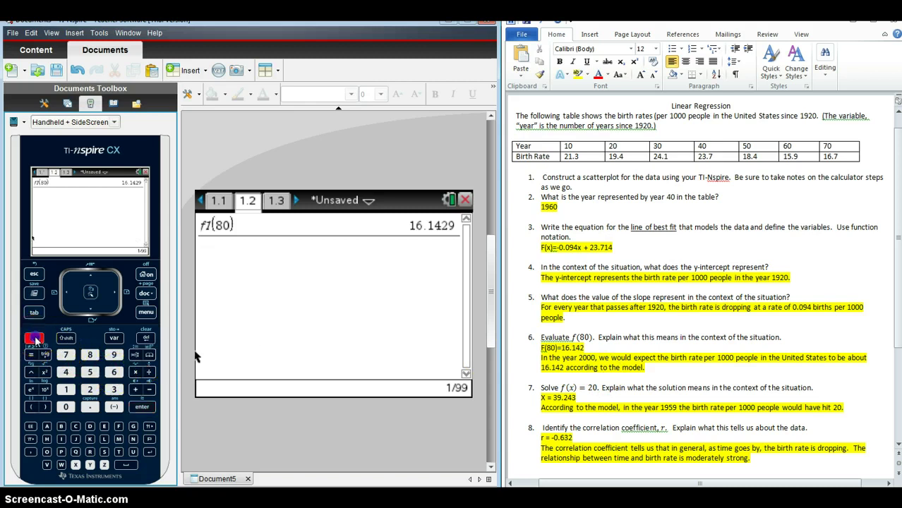
{"action": "left_click", "coordinate": [143, 297]}
{"action": "left_click", "coordinate": [237, 220]}
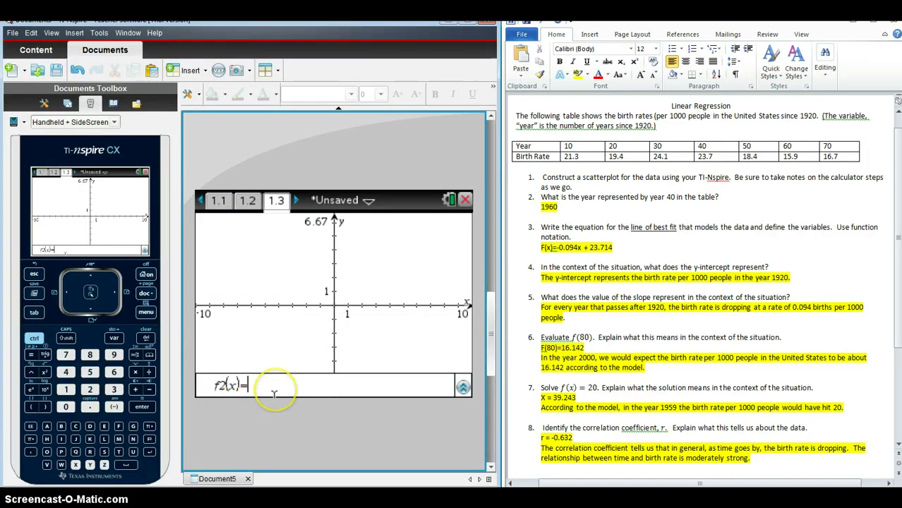
Step: Graph the regression function f1 and the horizontal line f2(x)=20
{"action": "key", "text": "Up"}
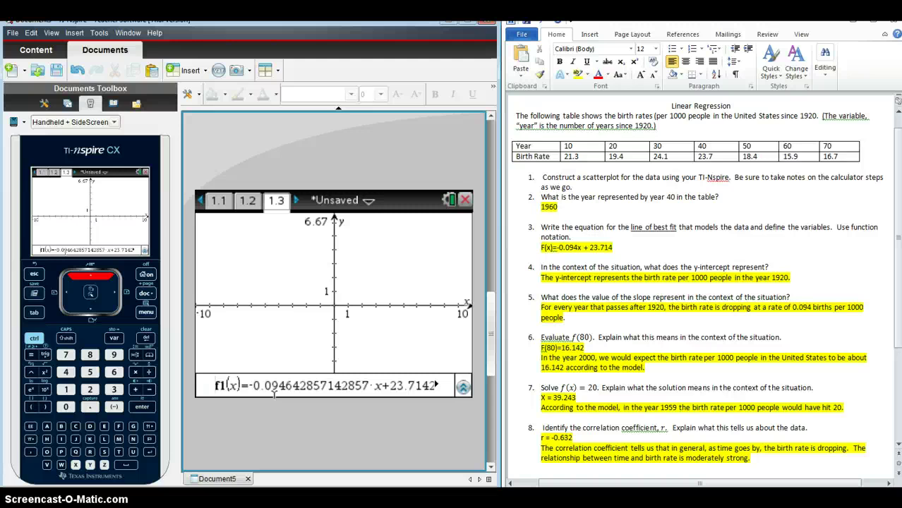
{"action": "key", "text": "Return"}
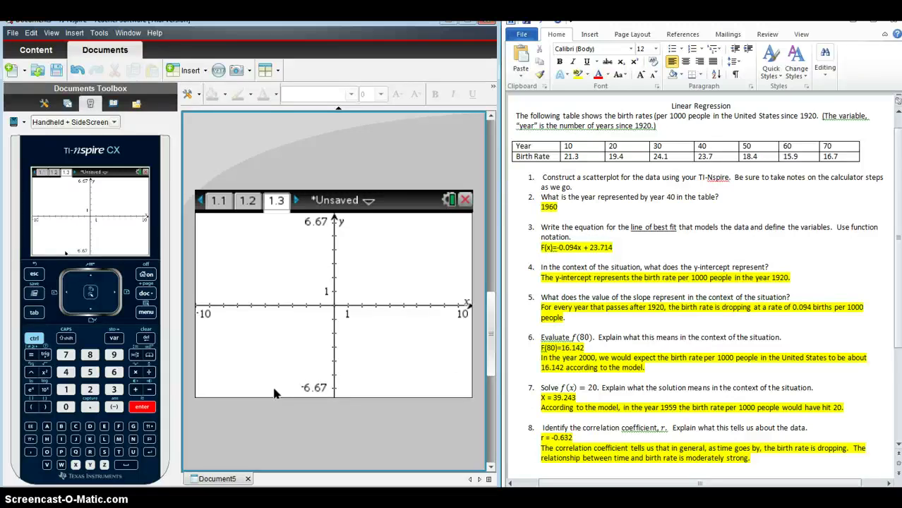
{"action": "key", "text": "Tab"}
{"action": "type", "text": "20"}
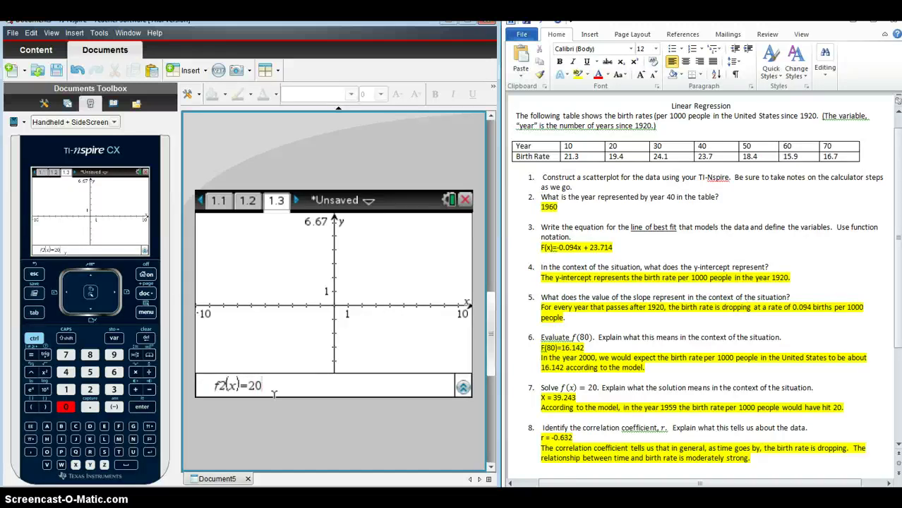
{"action": "key", "text": "Return"}
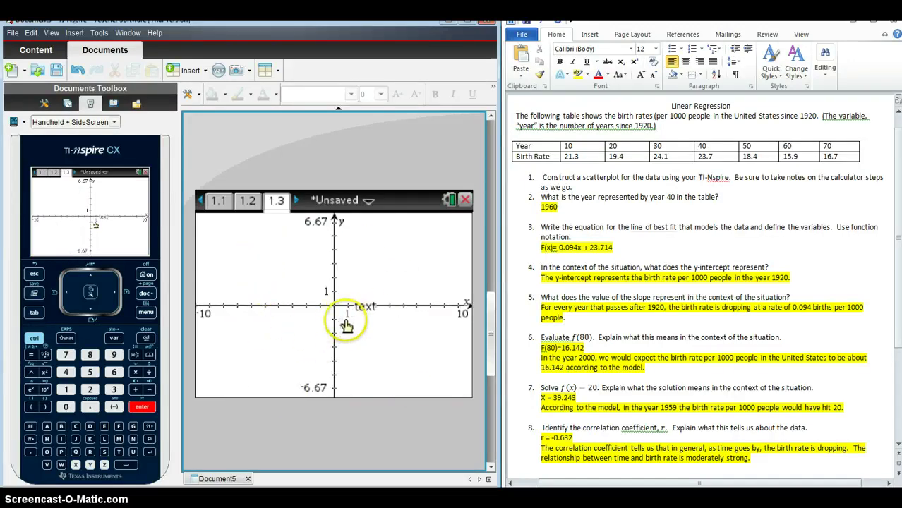
Step: In Window Settings, enter XMin 0, XMax 80 and YMin 14, then select the YMax value
{"action": "left_click", "coordinate": [146, 313]}
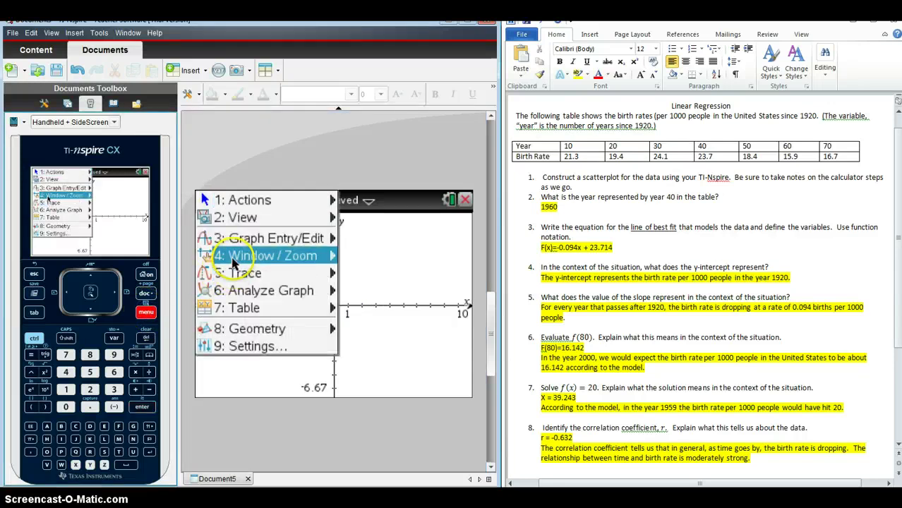
{"action": "left_click", "coordinate": [233, 260]}
{"action": "left_click", "coordinate": [368, 205]}
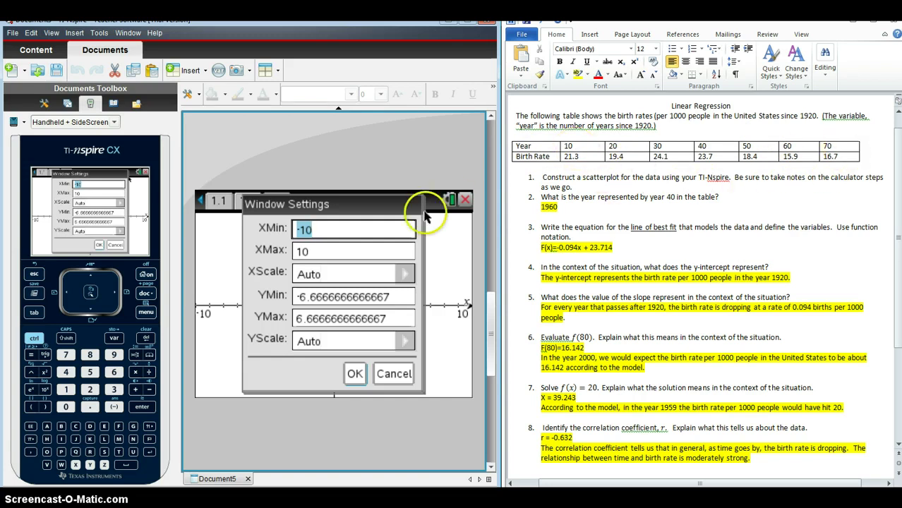
{"action": "type", "text": "0"}
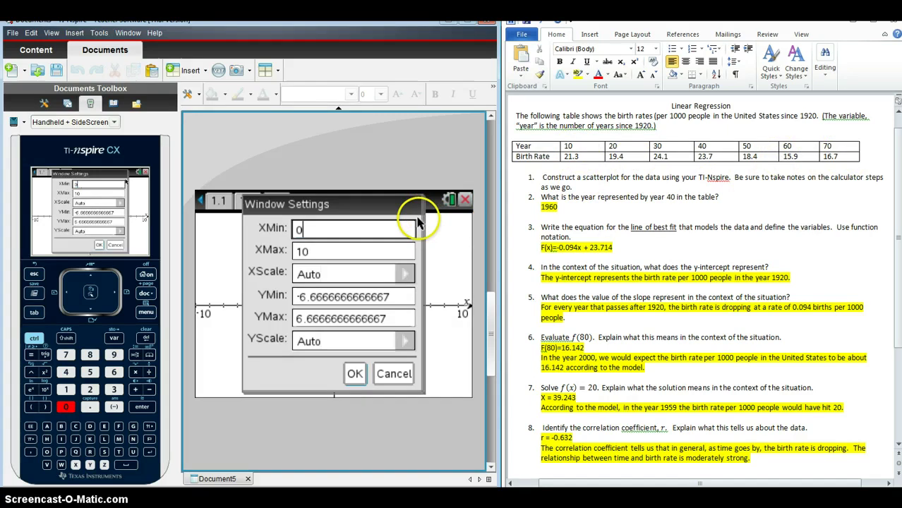
{"action": "left_click", "coordinate": [302, 250]}
{"action": "type", "text": "80"}
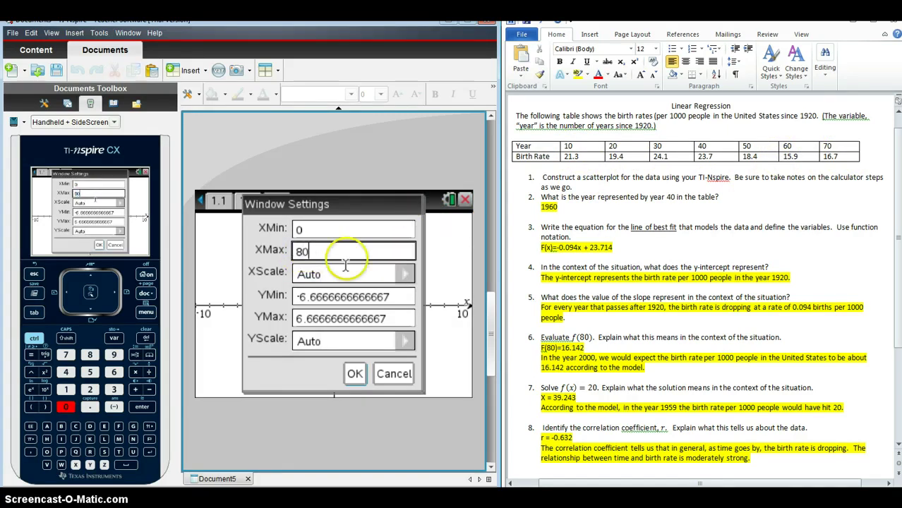
{"action": "left_click", "coordinate": [365, 297]}
{"action": "left_click_drag", "start_coordinate": [394, 297], "coordinate": [311, 297]}
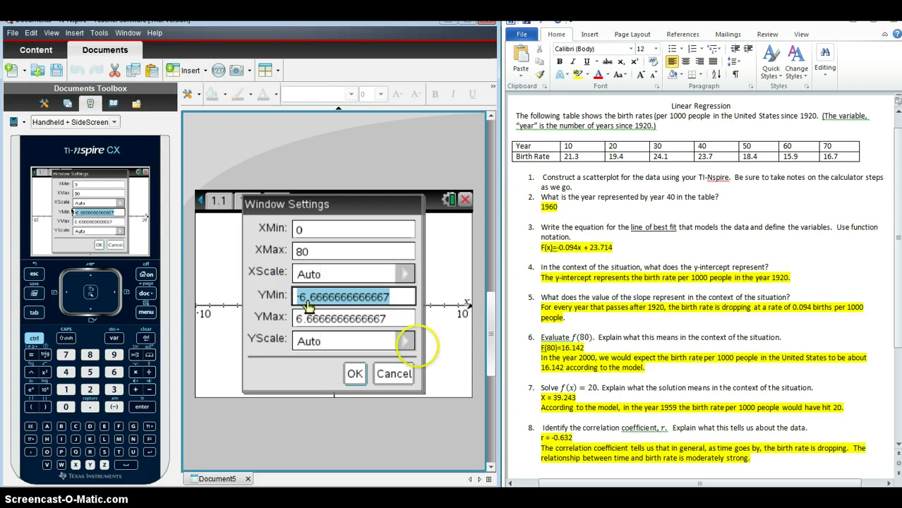
{"action": "left_click_drag", "start_coordinate": [523, 386], "coordinate": [593, 384]}
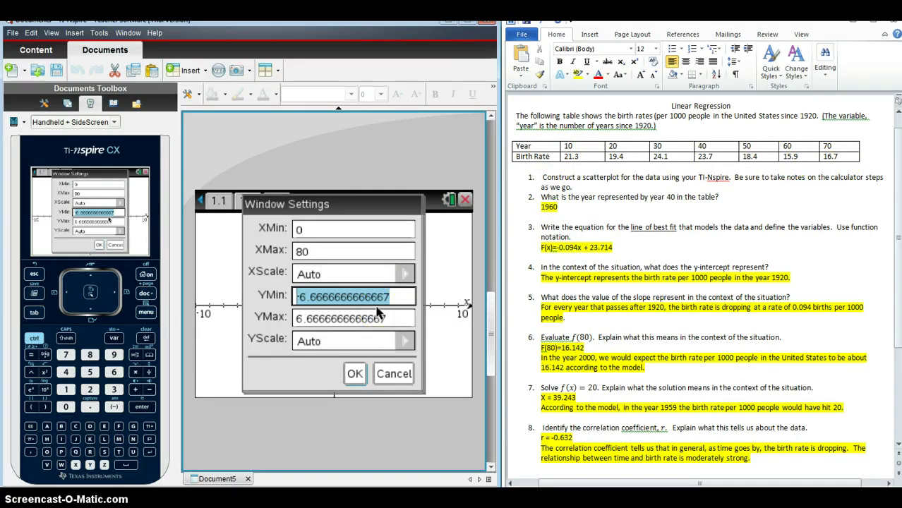
{"action": "type", "text": "14"}
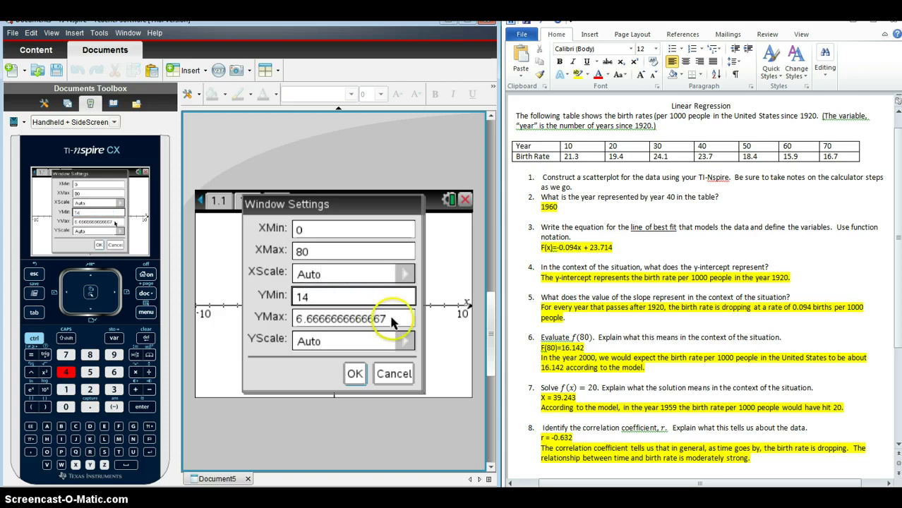
{"action": "left_click", "coordinate": [384, 318]}
{"action": "left_click_drag", "start_coordinate": [399, 320], "coordinate": [286, 316]}
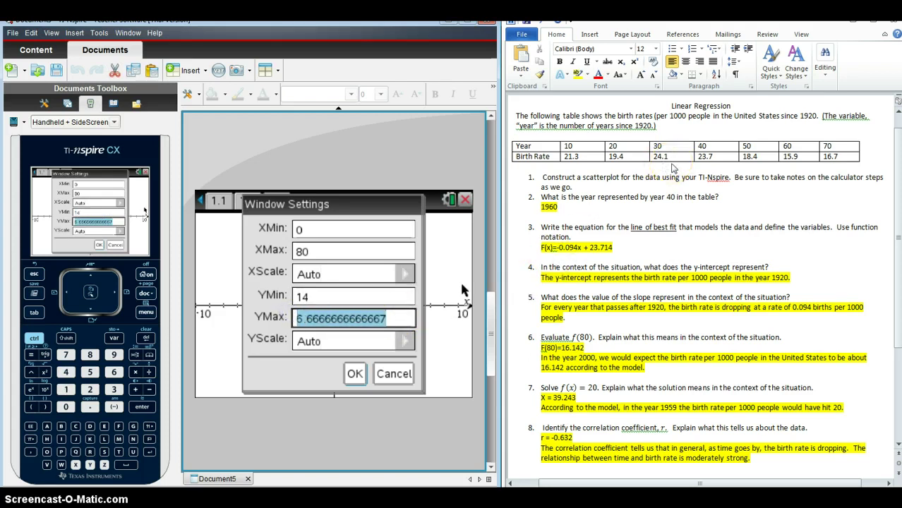
Step: Apply YMax 25 to the window and drag the f1 and f2 labels apart
{"action": "type", "text": "25"}
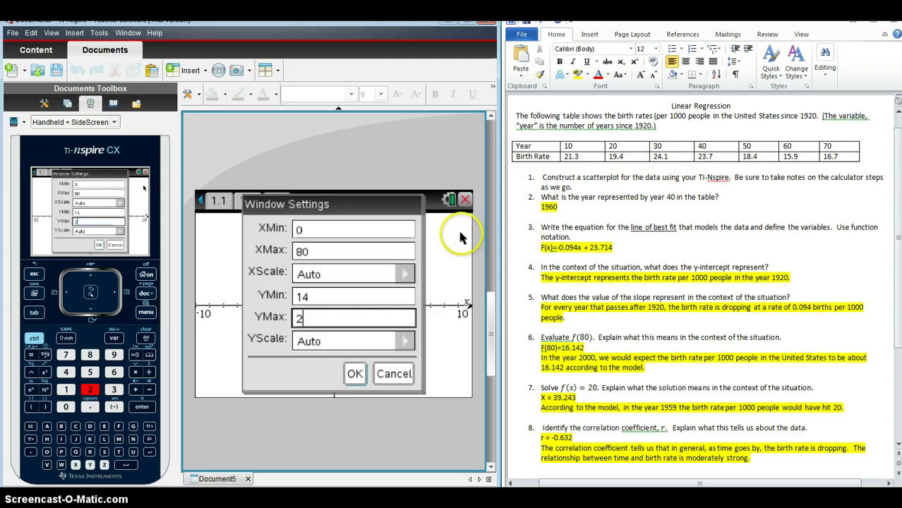
{"action": "left_click", "coordinate": [354, 373]}
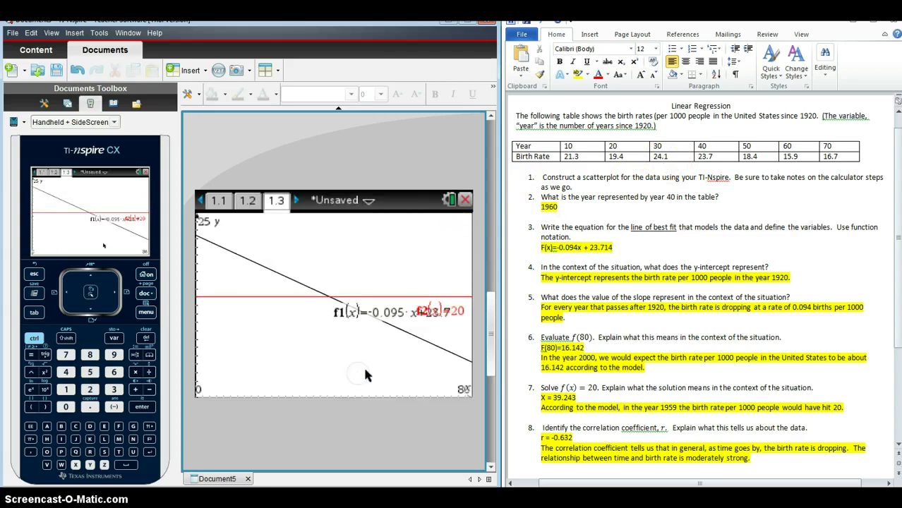
{"action": "left_click_drag", "start_coordinate": [423, 311], "coordinate": [213, 365]}
{"action": "left_click_drag", "start_coordinate": [374, 312], "coordinate": [237, 365]}
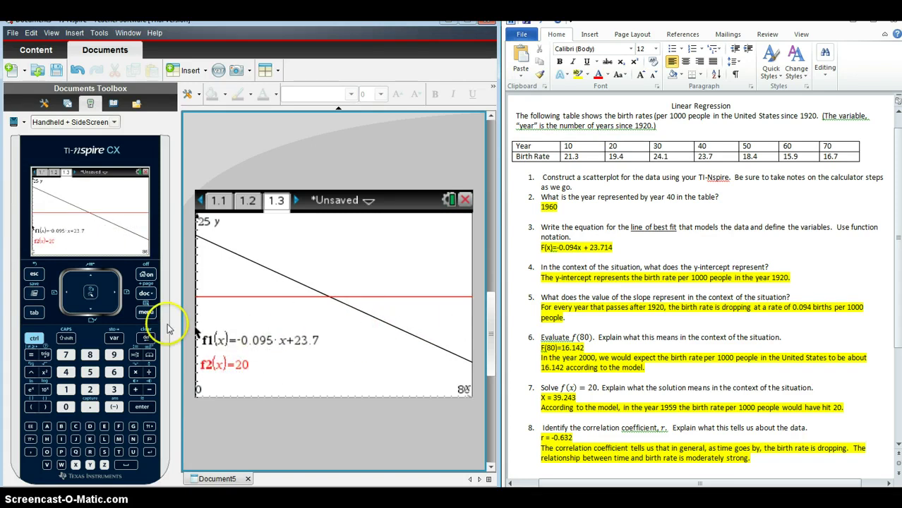
Step: Find the f1–f2 intersection with lower and upper bounds, placing its (39.2, 20) label above the point
{"action": "left_click", "coordinate": [146, 313]}
{"action": "left_click", "coordinate": [232, 290]}
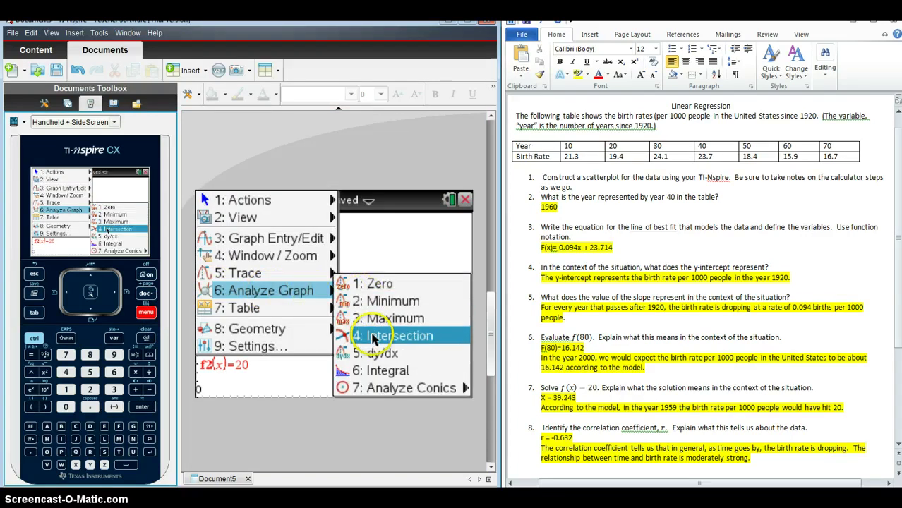
{"action": "left_click", "coordinate": [372, 338]}
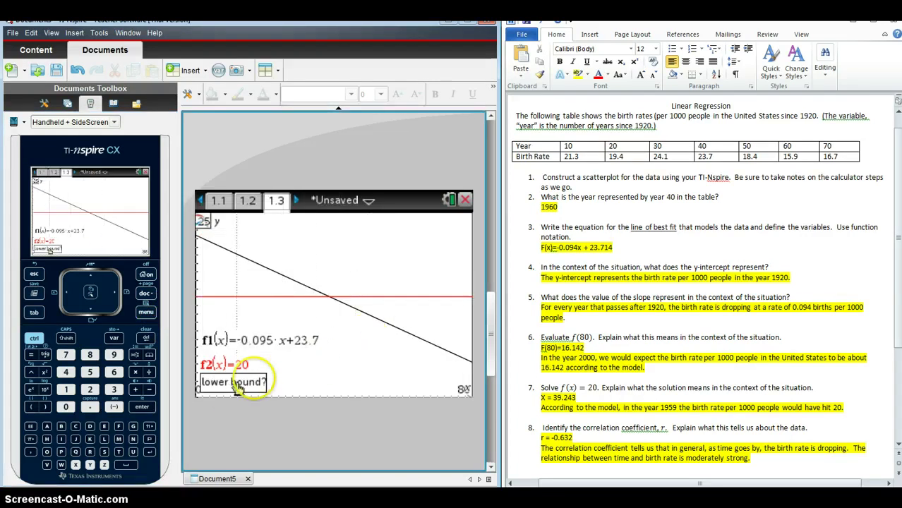
{"action": "left_click", "coordinate": [289, 376]}
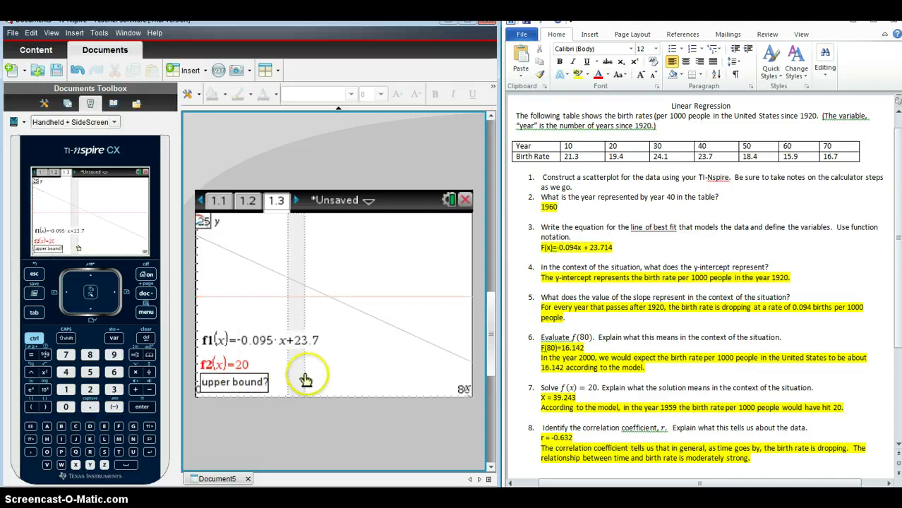
{"action": "left_click", "coordinate": [399, 380]}
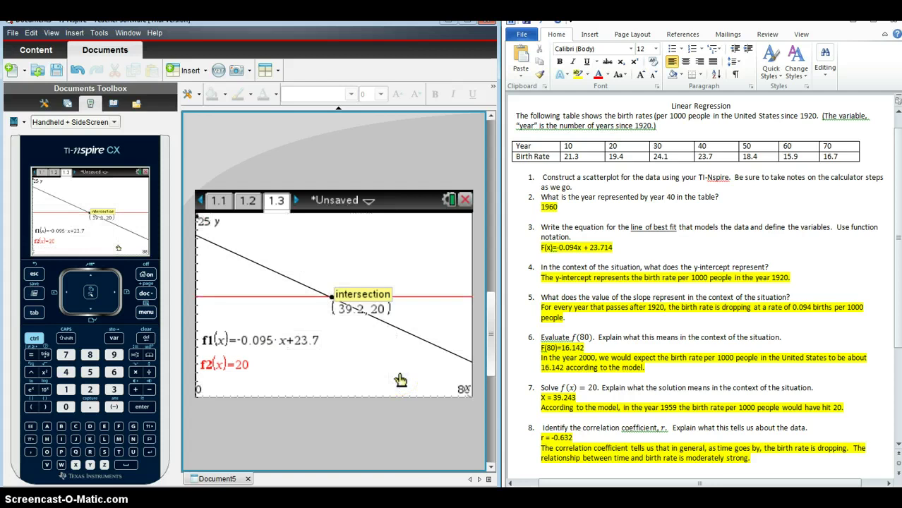
{"action": "left_click", "coordinate": [356, 310]}
{"action": "left_click_drag", "start_coordinate": [356, 311], "coordinate": [353, 261]}
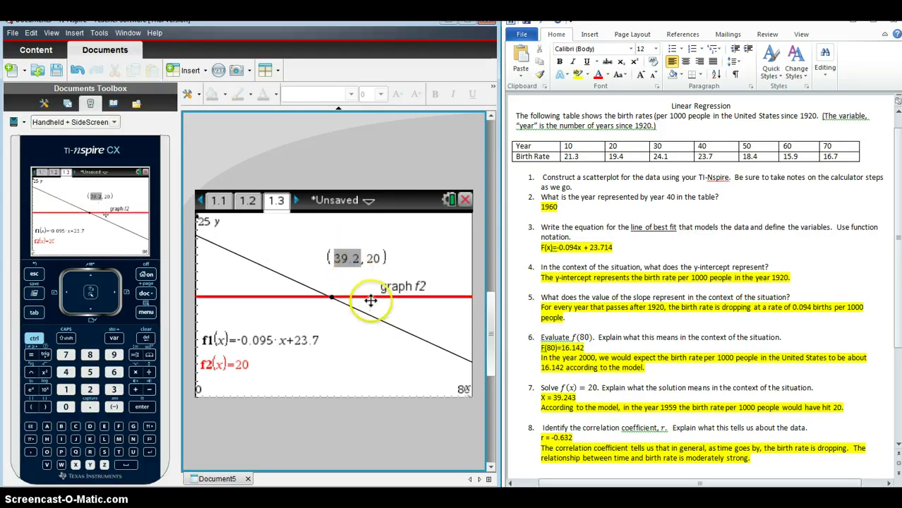
Step: Set the intersection label's precision attribute to 4 so it reads (39.2453, 20)
{"action": "double_click", "coordinate": [348, 260]}
{"action": "right_click", "coordinate": [349, 260]}
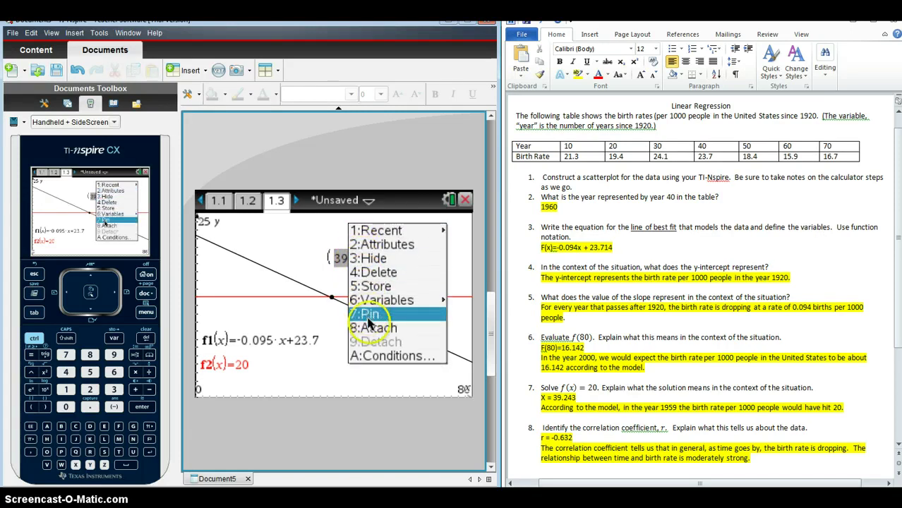
{"action": "left_click", "coordinate": [370, 244]}
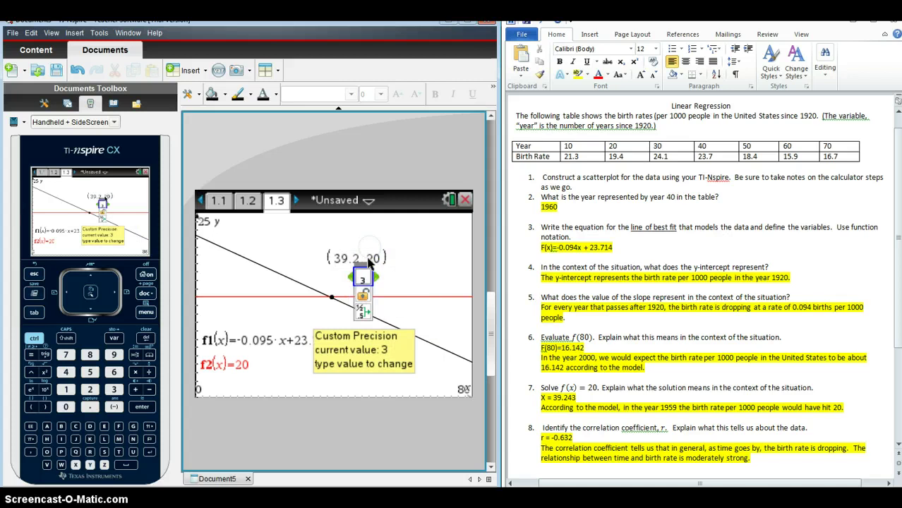
{"action": "left_click", "coordinate": [364, 281]}
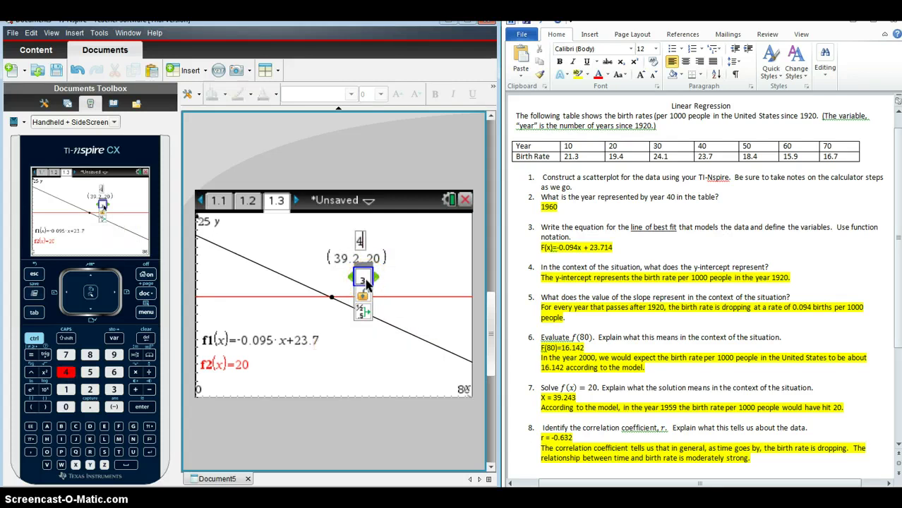
{"action": "type", "text": "4"}
{"action": "left_click", "coordinate": [466, 263]}
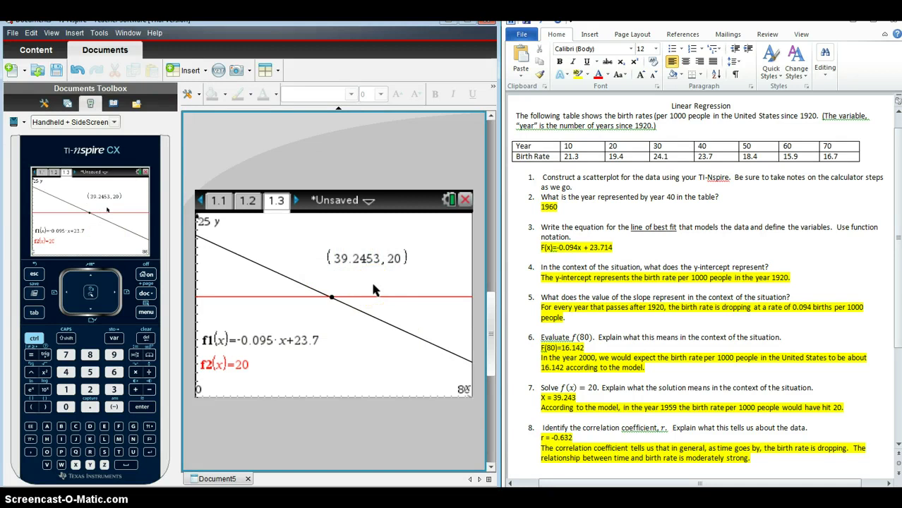
{"action": "left_click", "coordinate": [326, 257]}
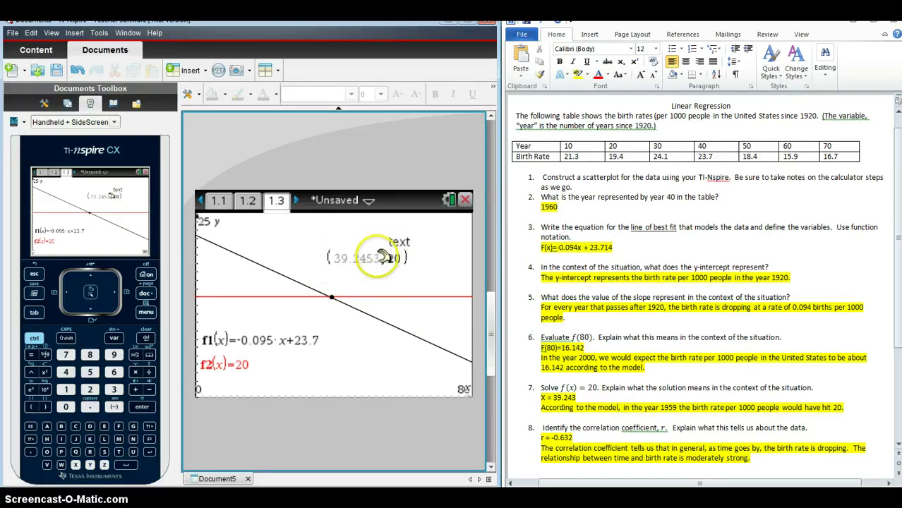
{"action": "left_click", "coordinate": [543, 411]}
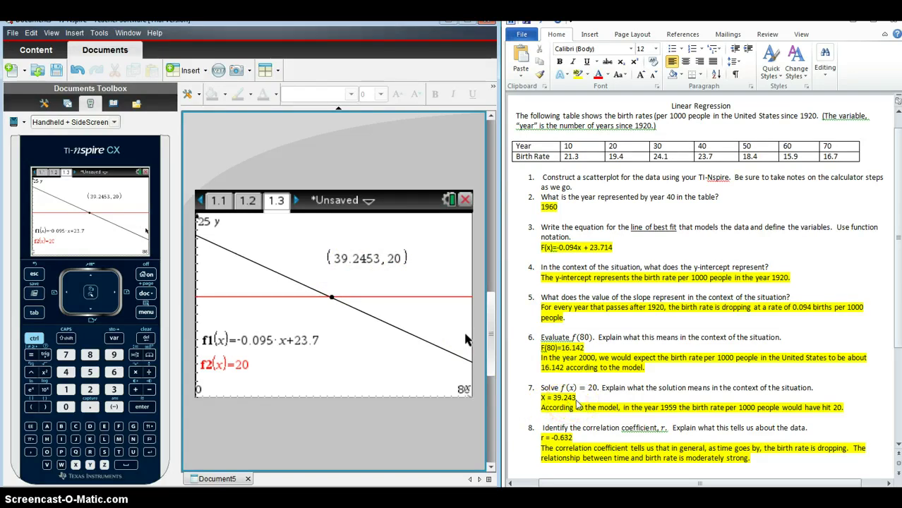
{"action": "left_click", "coordinate": [465, 303]}
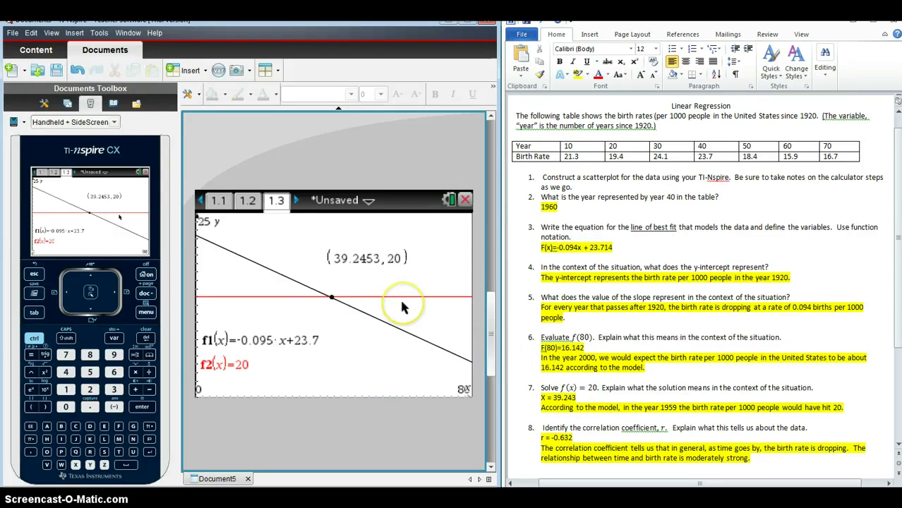